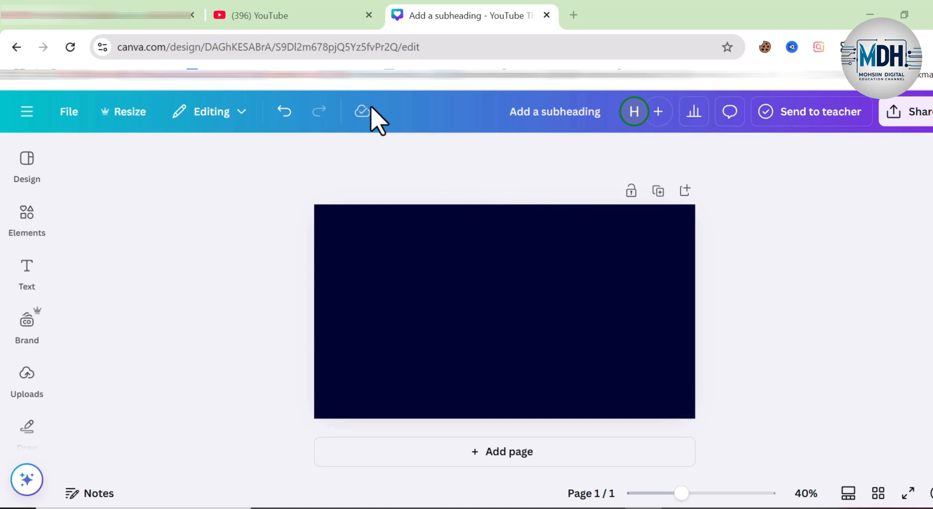
# Step: Add a heading text to the blank page and enlarge it to font size 106
pyautogui.click(26, 270)
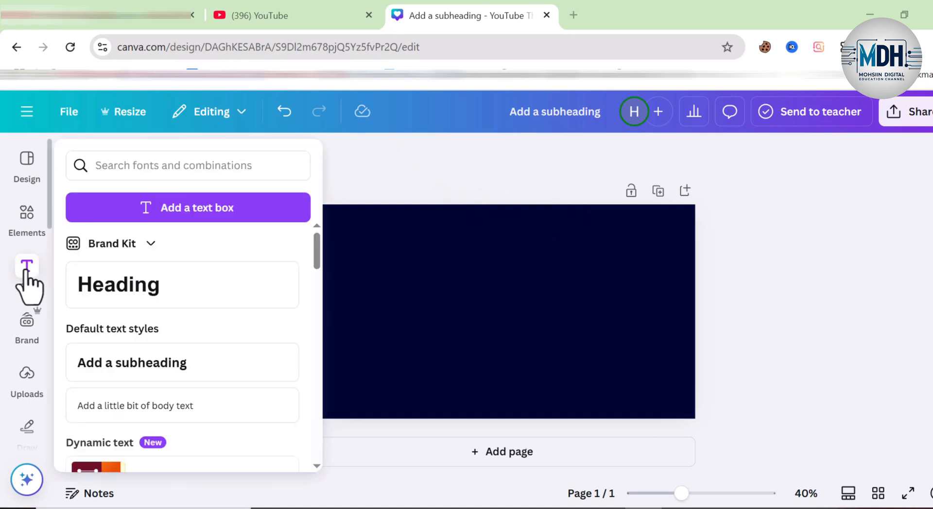
pyautogui.click(148, 295)
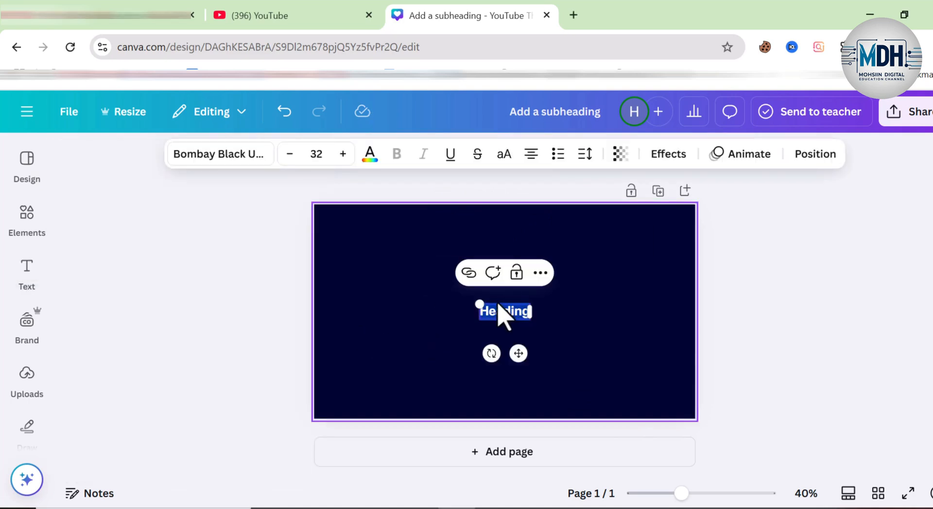
pyautogui.moveTo(479, 303); pyautogui.dragTo(363, 269)
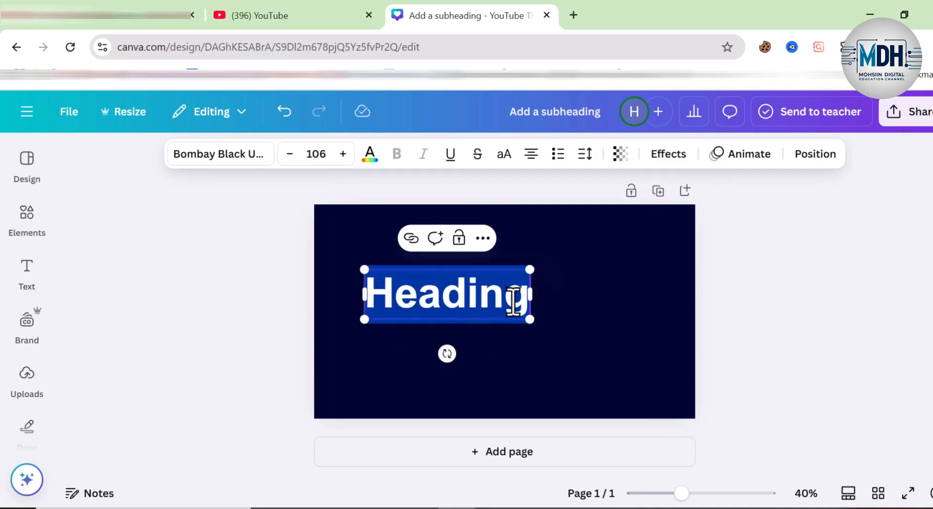
# Step: Replace the heading text with MOHSIN and centre it horizontally on the page
pyautogui.press('BackSpace')
pyautogui.write('Mo')
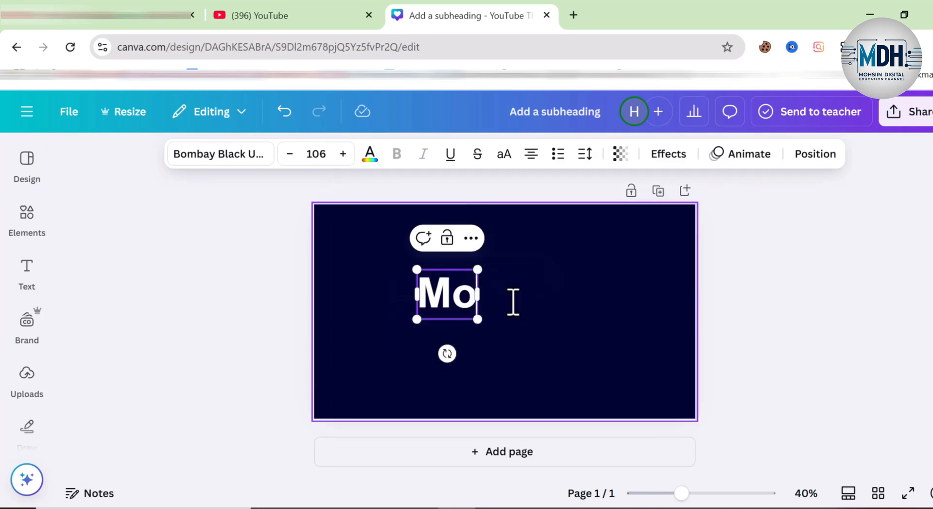
pyautogui.press('BackSpace')
pyautogui.write('OHSIN')
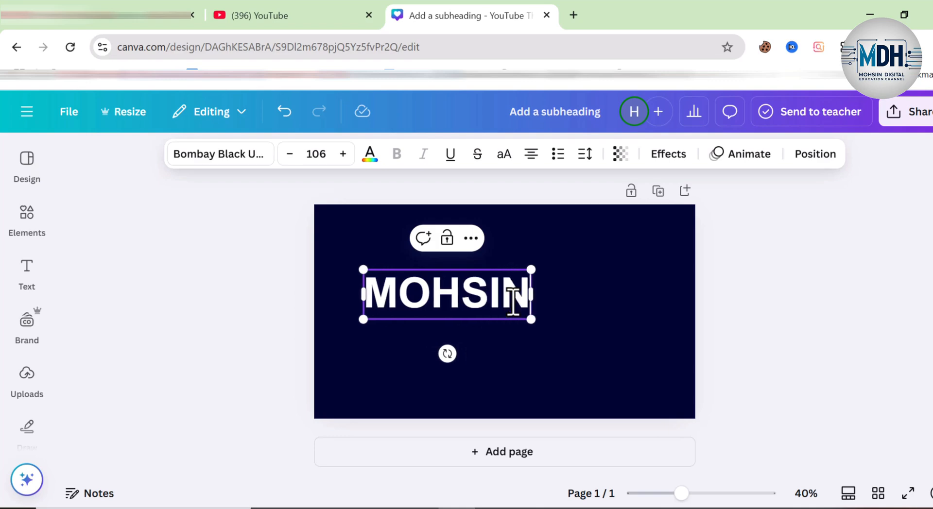
pyautogui.click(765, 277)
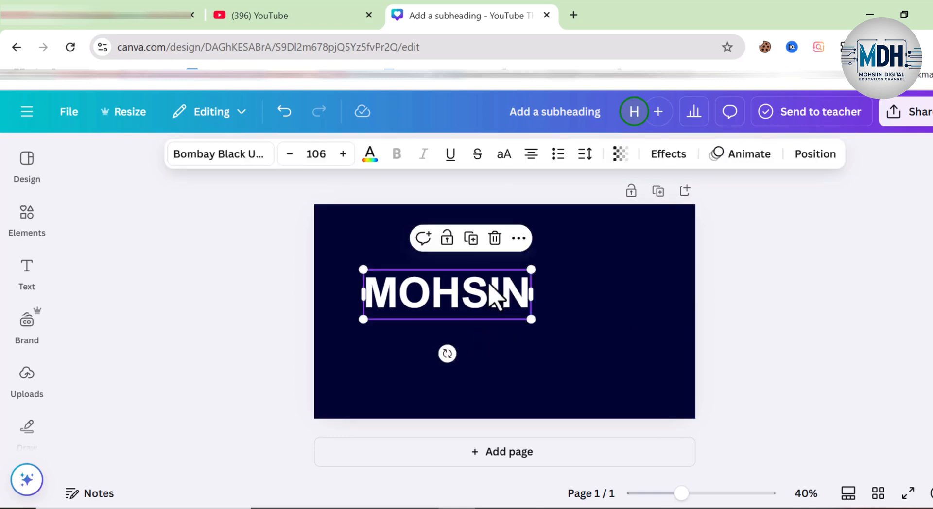
pyautogui.moveTo(491, 298); pyautogui.dragTo(549, 280)
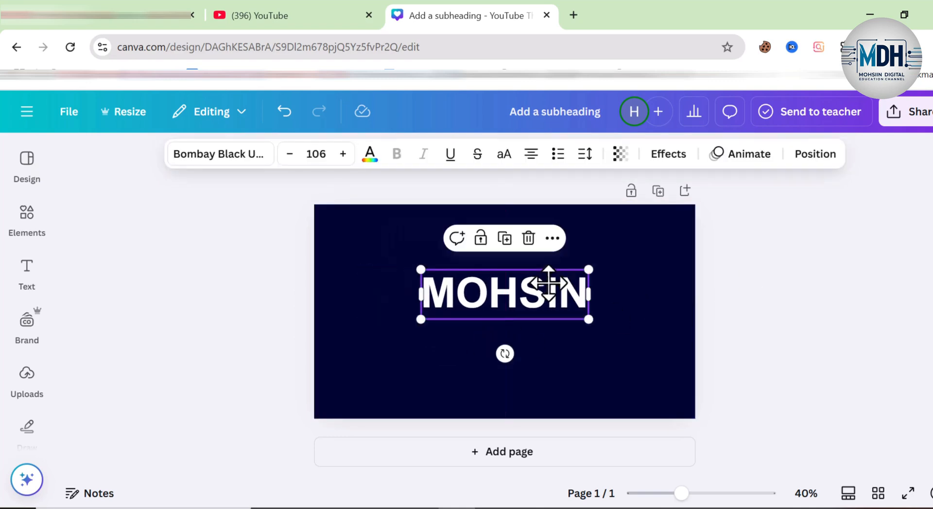
# Step: Duplicate the MOHSIN page and change the heading on the copy to DIGITAL
pyautogui.click(495, 462)
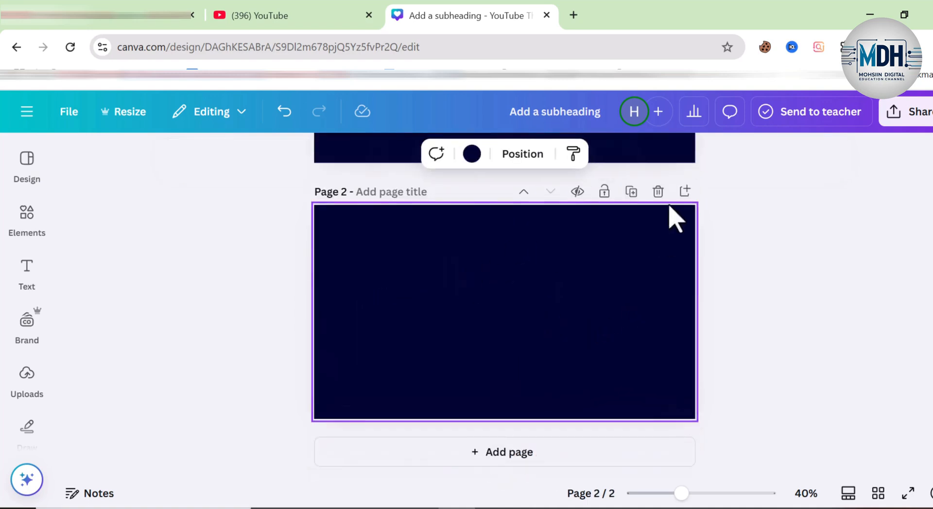
pyautogui.click(659, 194)
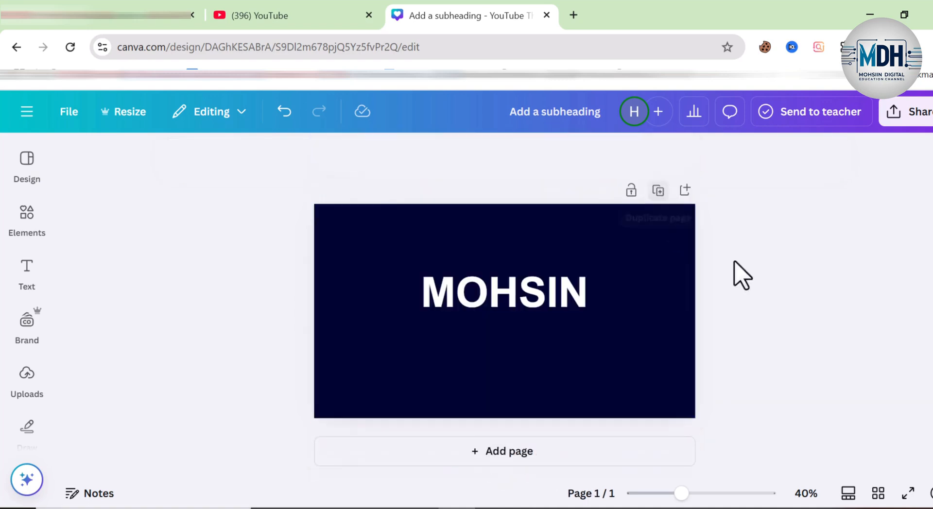
pyautogui.click(661, 191)
pyautogui.click(546, 283)
pyautogui.click(558, 289)
pyautogui.hotkey('shift', 'Home')
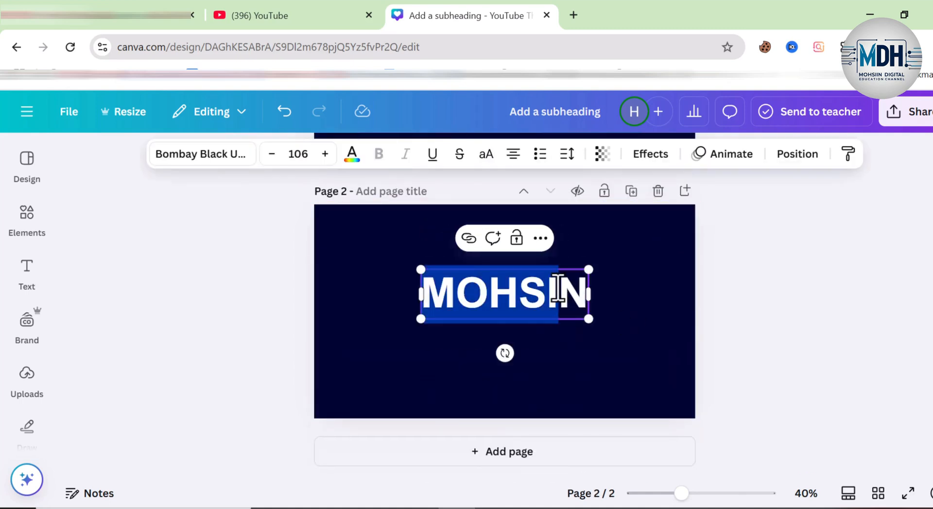
pyautogui.press('BackSpace')
pyautogui.press('BackSpace')
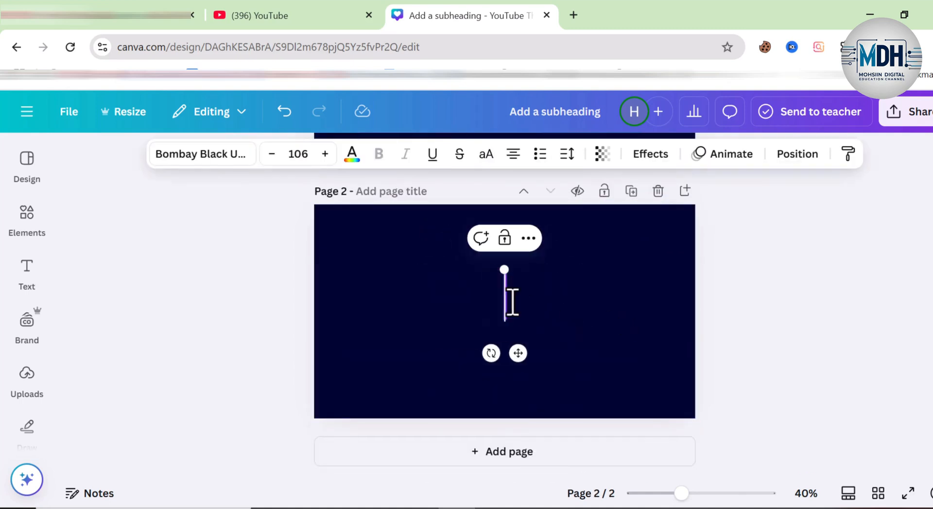
pyautogui.write('DIGITAL')
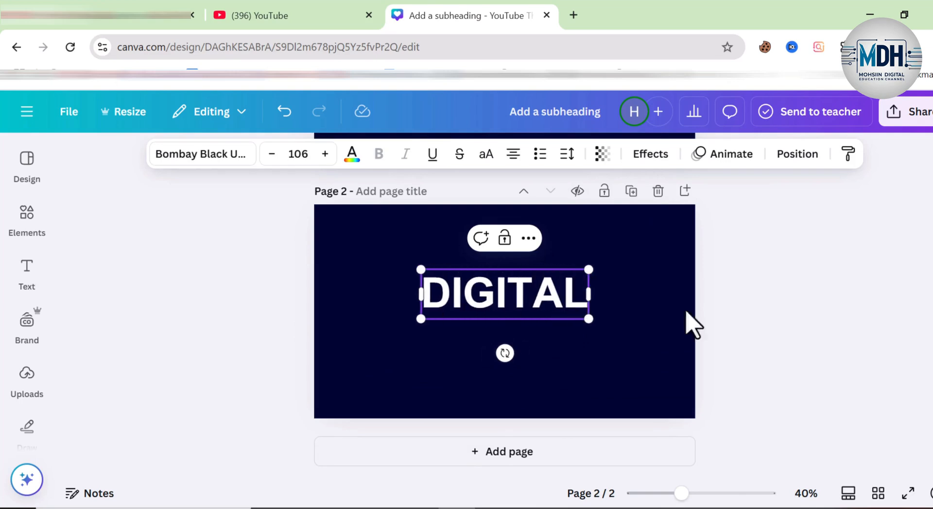
pyautogui.click(758, 308)
# Step: Duplicate the DIGITAL page and change the heading on the third page to HOUSE
pyautogui.click(629, 188)
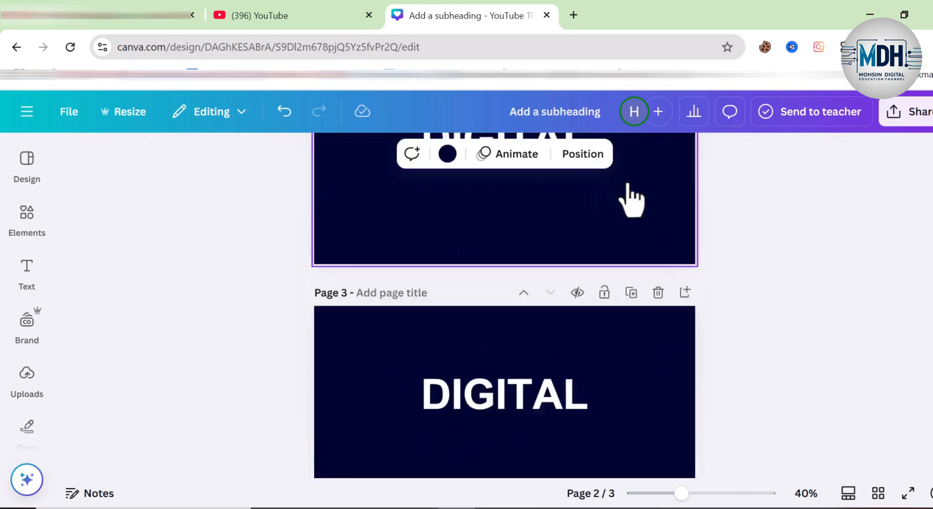
pyautogui.click(516, 299)
pyautogui.click(517, 299)
pyautogui.hotkey('ctrl', 'BackSpace')
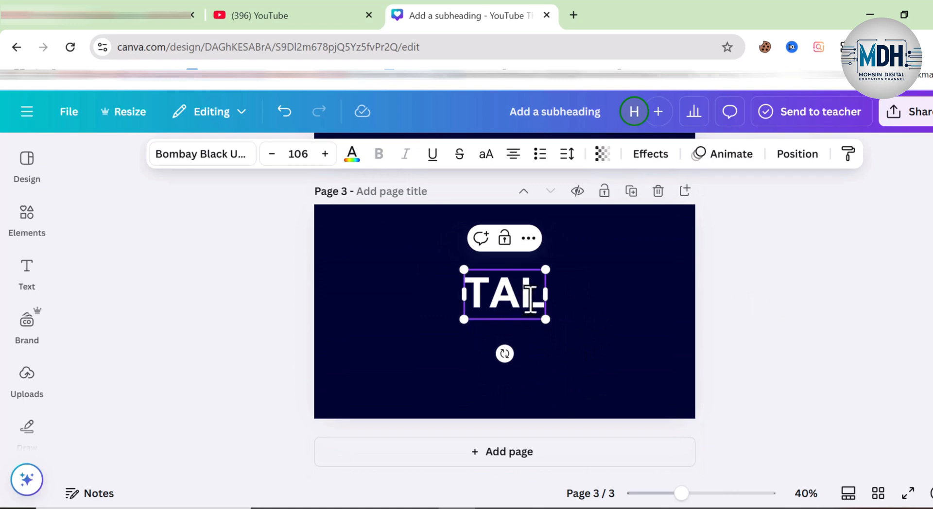
pyautogui.hotkey('ctrl', 'BackSpace')
pyautogui.write('HOUSE')
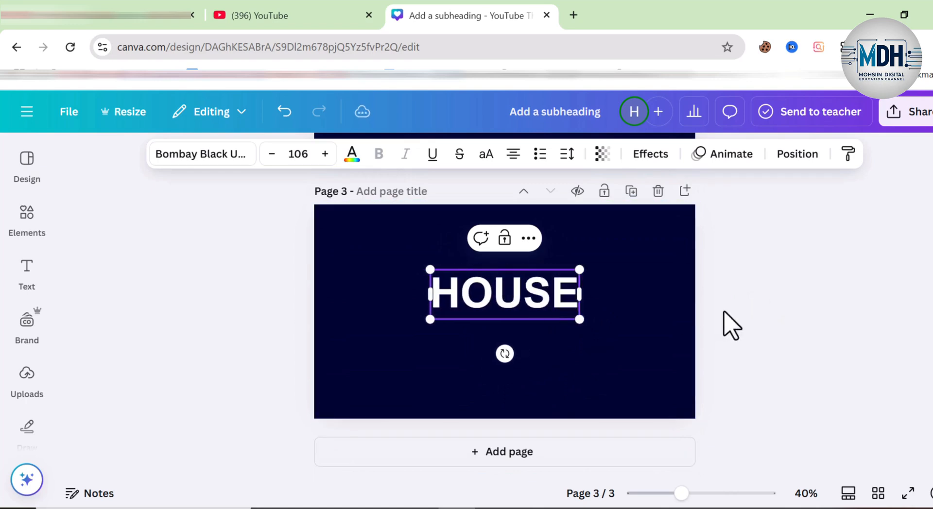
pyautogui.click(899, 413)
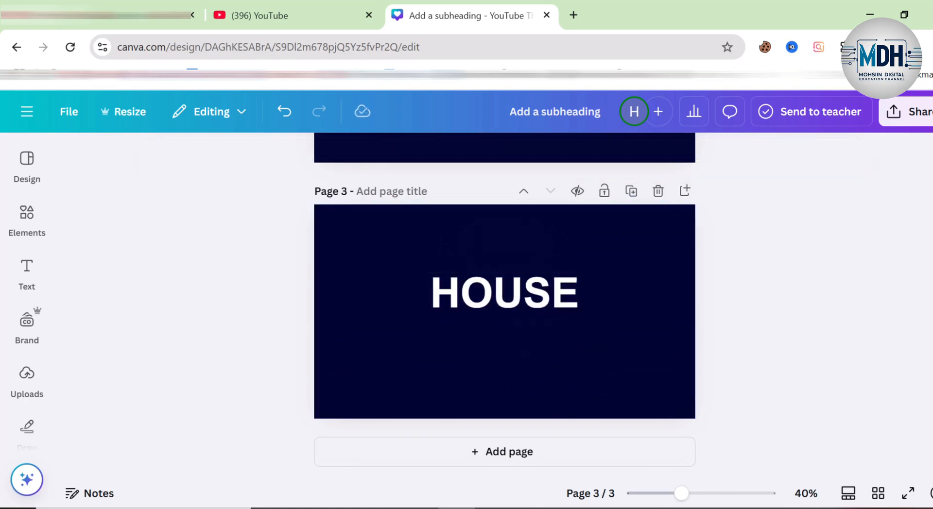
# Step: Duplicate the MOHSIN heading on page 1 directly below the original and apply the Hollow effect to the upper copy
pyautogui.scroll(10, 504, 311)
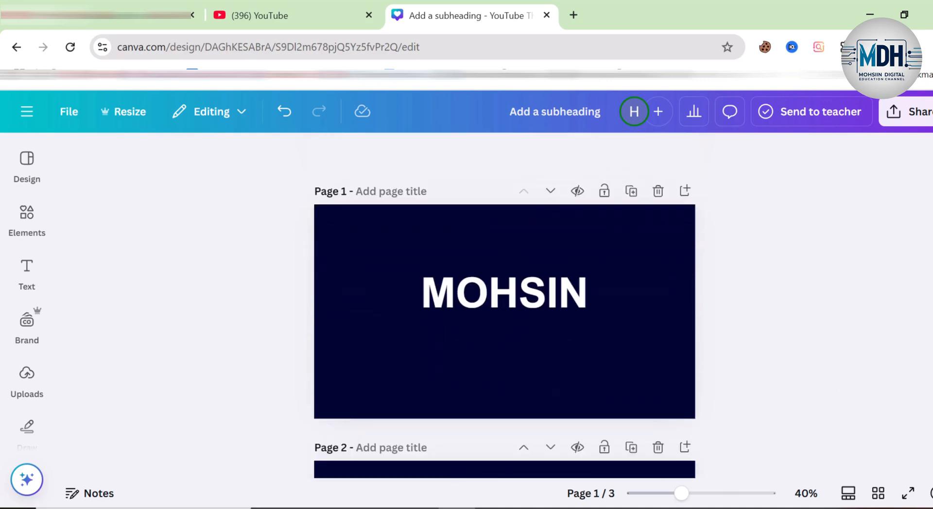
pyautogui.click(554, 302)
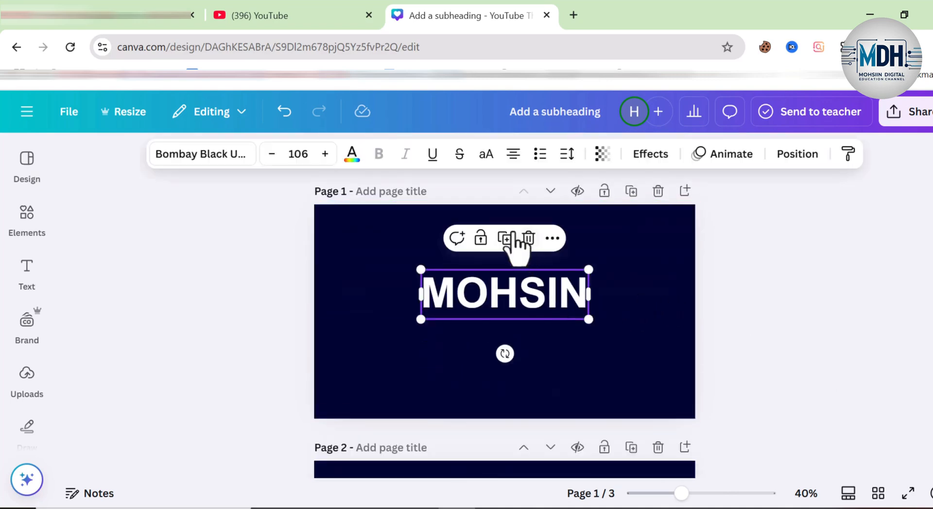
pyautogui.moveTo(506, 285); pyautogui.dragTo(502, 329)
pyautogui.click(568, 298)
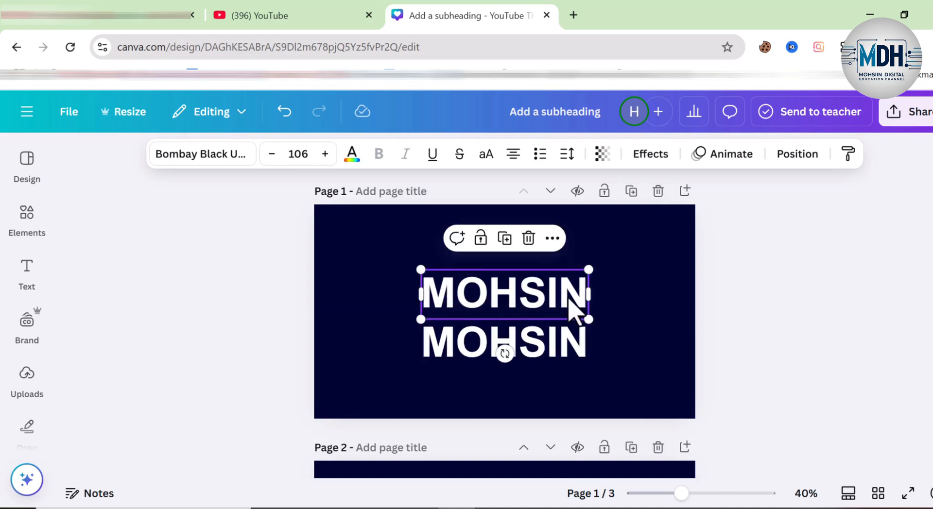
pyautogui.click(651, 153)
pyautogui.click(103, 381)
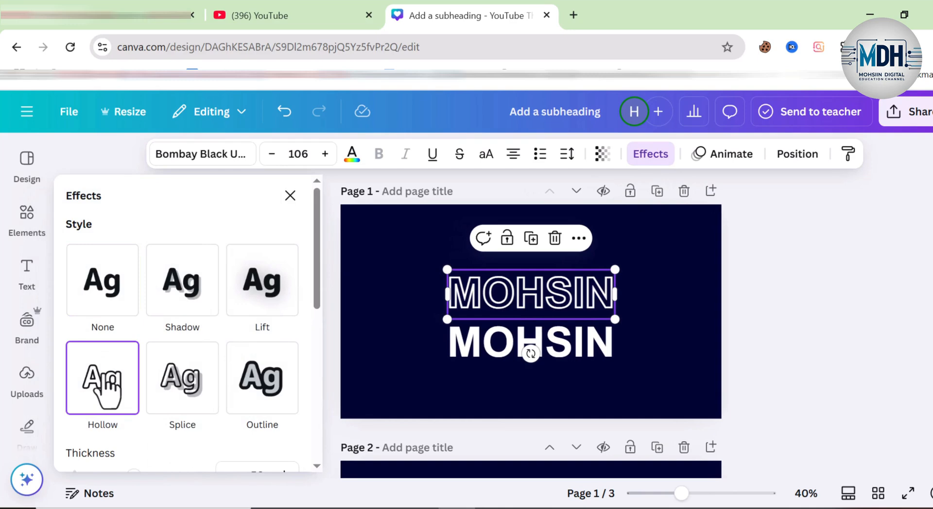
# Step: Apply the Neon effect to the lower MOHSIN text and move it exactly over the hollow one
pyautogui.click(589, 351)
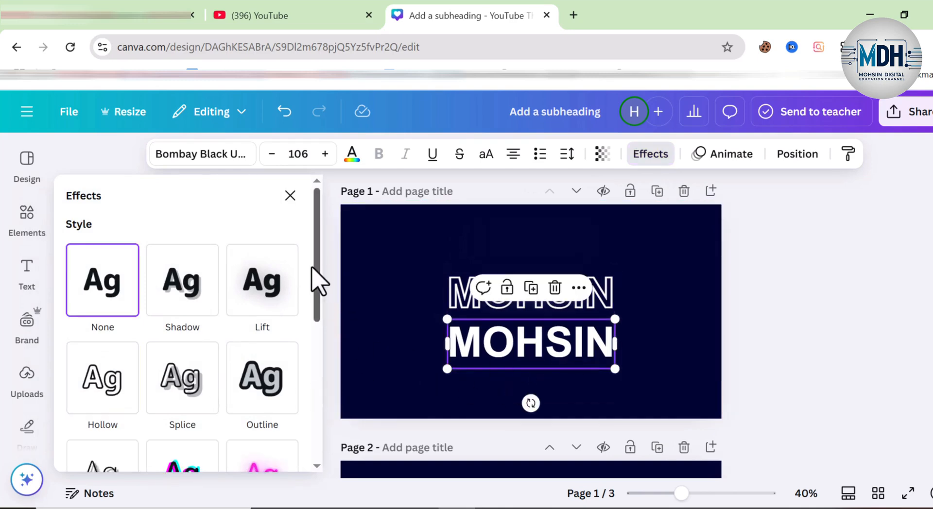
pyautogui.moveTo(316, 281); pyautogui.dragTo(318, 340)
pyautogui.click(270, 355)
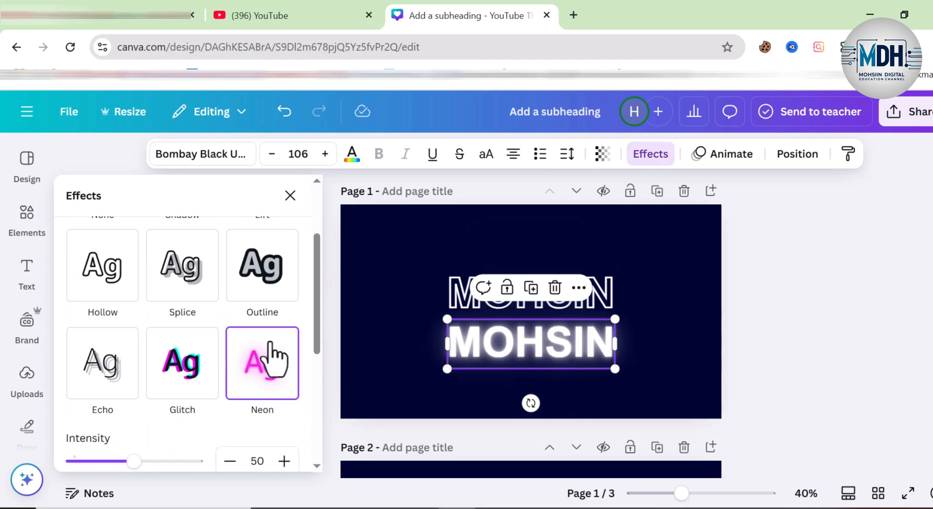
pyautogui.moveTo(532, 364); pyautogui.dragTo(528, 298)
# Step: Apply the Neon text animation to the glowing MOHSIN heading on page 1
pyautogui.click(727, 162)
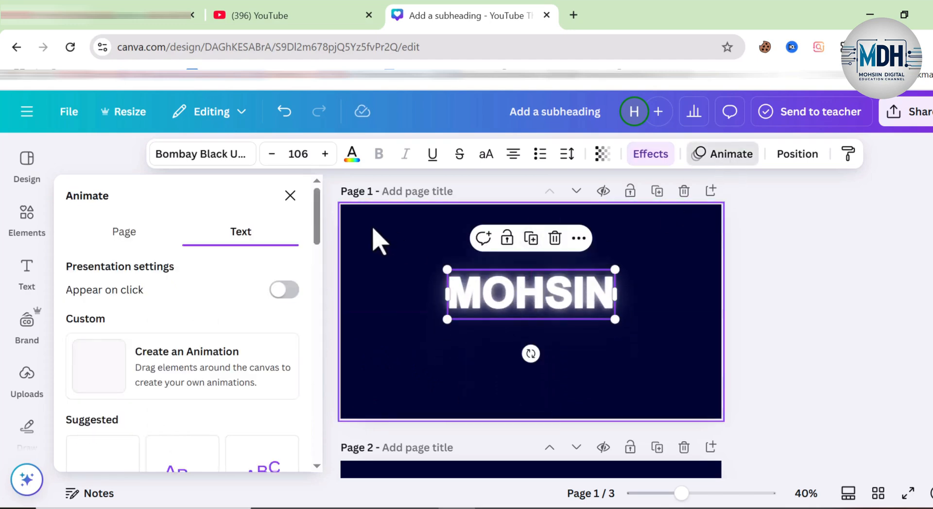
pyautogui.moveTo(322, 229); pyautogui.dragTo(322, 415)
pyautogui.click(106, 335)
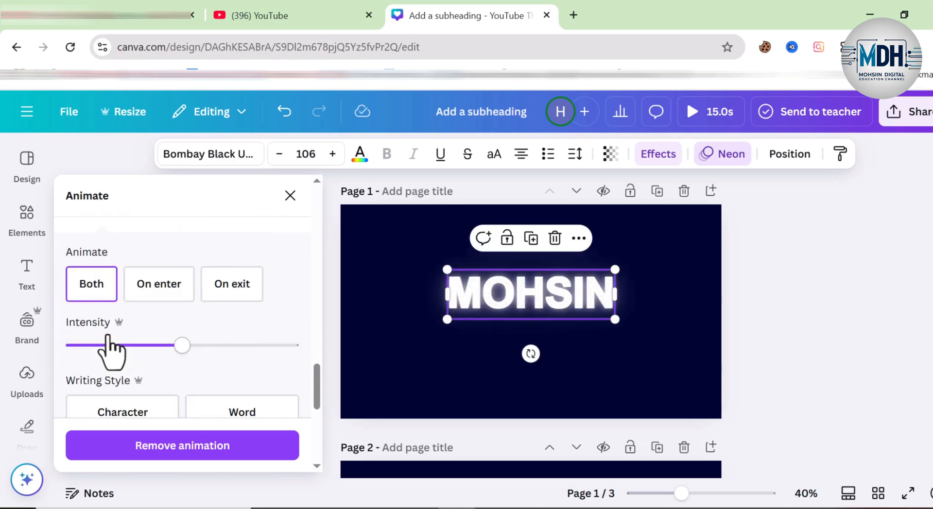
pyautogui.click(822, 298)
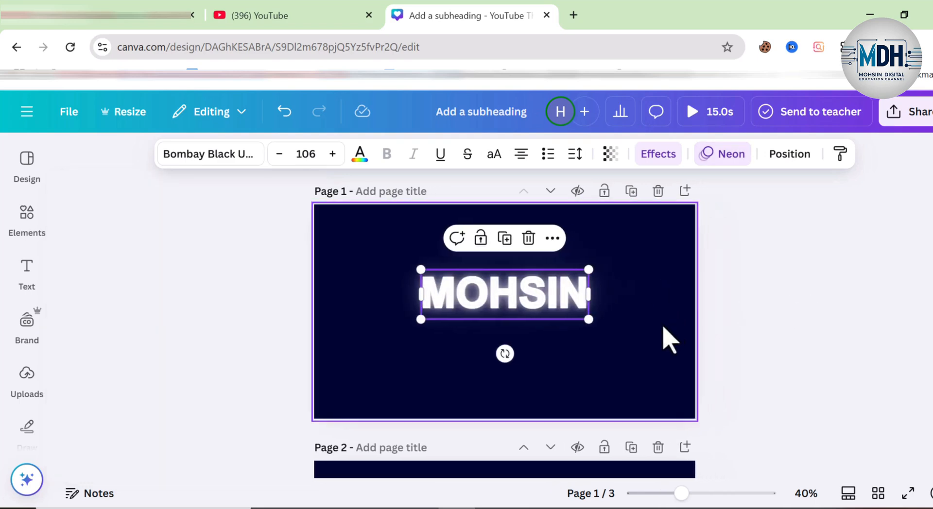
pyautogui.click(636, 301)
# Step: Duplicate the DIGITAL heading on page 2 and apply the Hollow effect to the upper copy
pyautogui.scroll(-2, 583, 340)
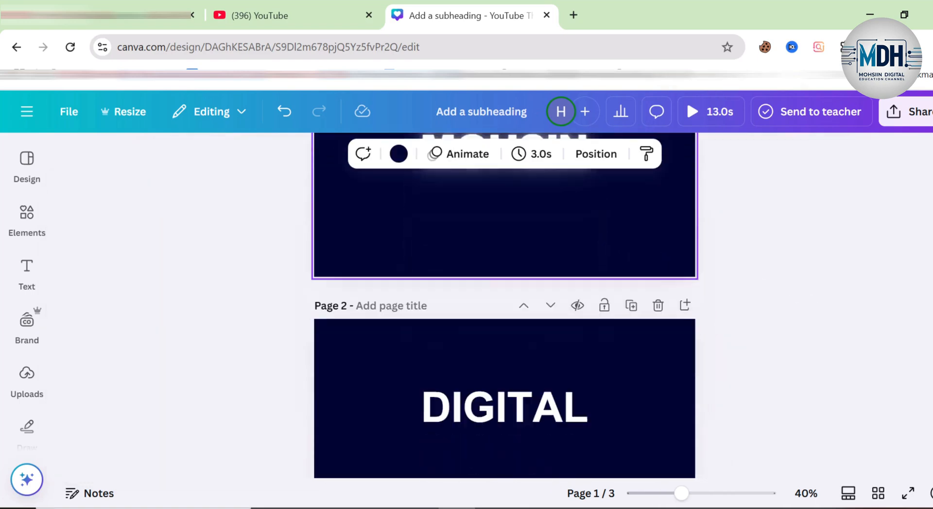
pyautogui.click(474, 408)
pyautogui.scroll(-3, 474, 408)
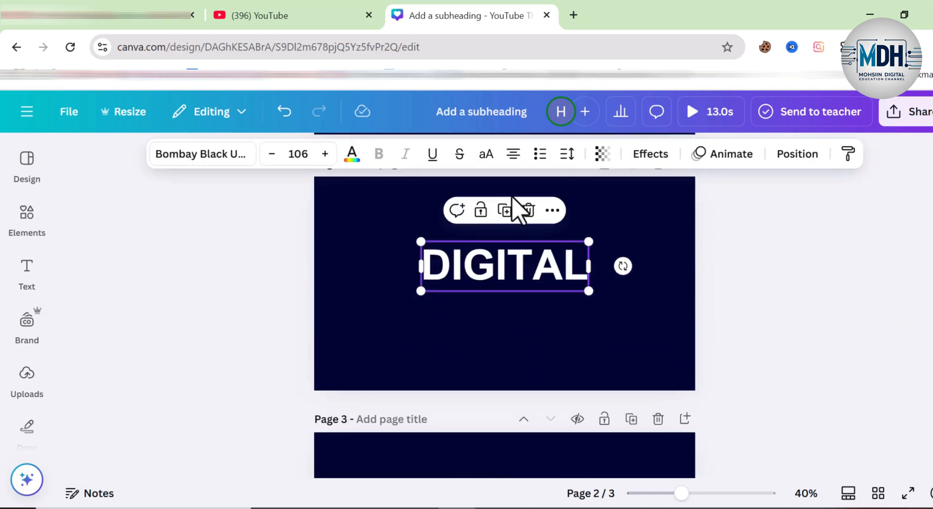
pyautogui.click(506, 211)
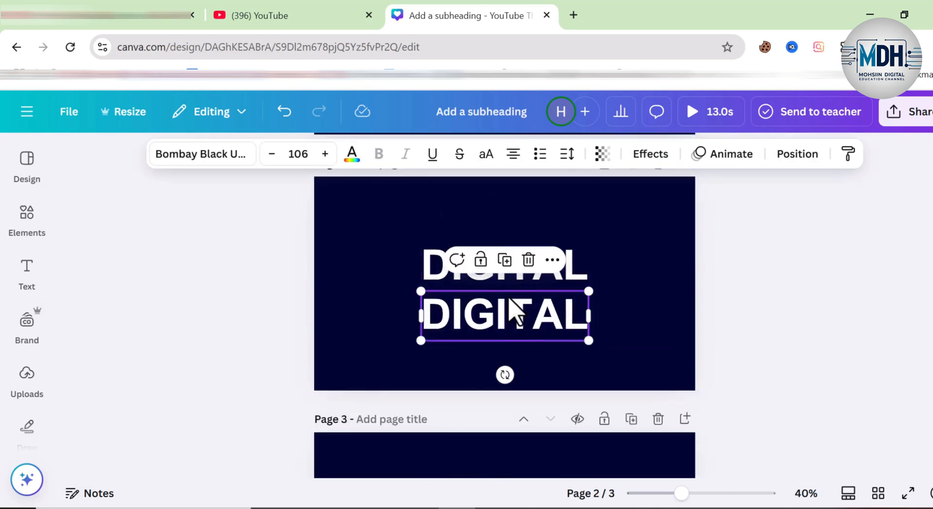
pyautogui.click(440, 269)
pyautogui.click(663, 156)
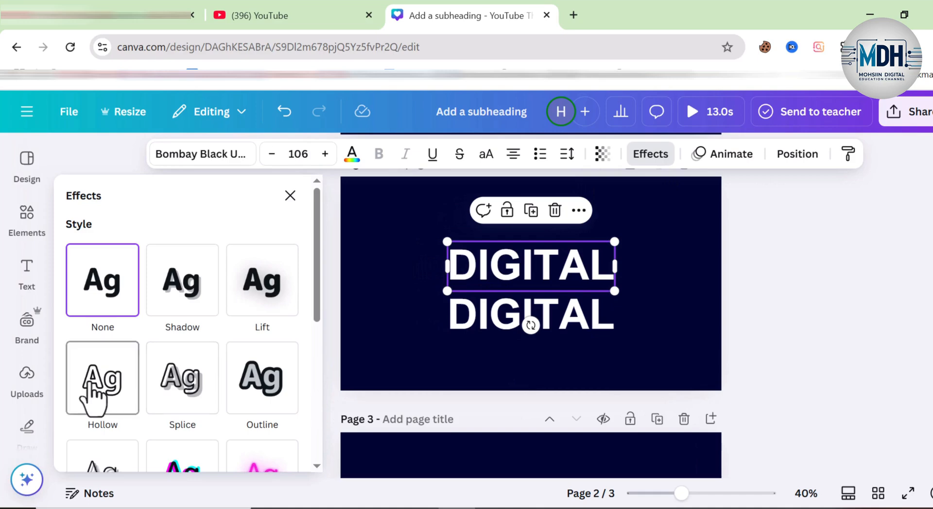
pyautogui.click(90, 401)
# Step: Apply the Neon effect to the lower DIGITAL text and move it exactly over the hollow one
pyautogui.click(474, 331)
pyautogui.scroll(-3, 267, 366)
pyautogui.click(265, 365)
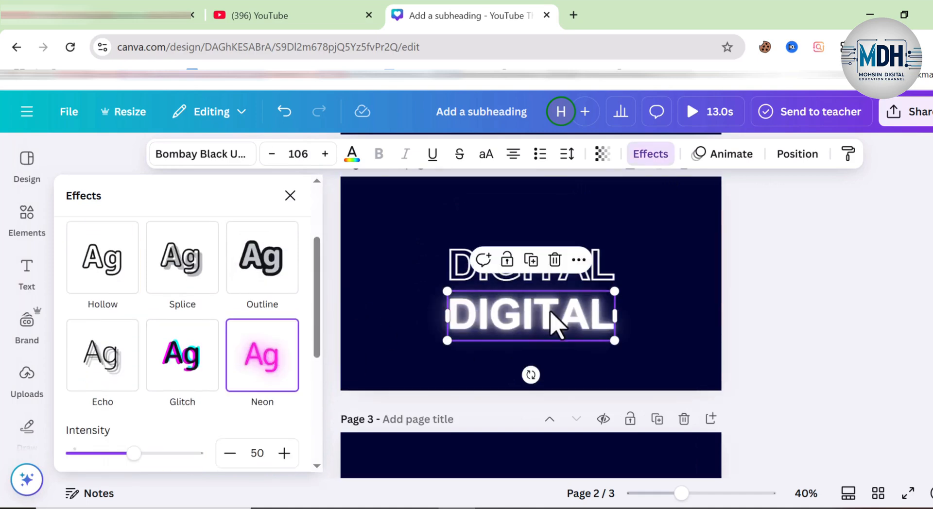
pyautogui.moveTo(541, 325); pyautogui.dragTo(540, 273)
# Step: Apply the Neon text animation to the glowing DIGITAL heading on page 2
pyautogui.click(707, 158)
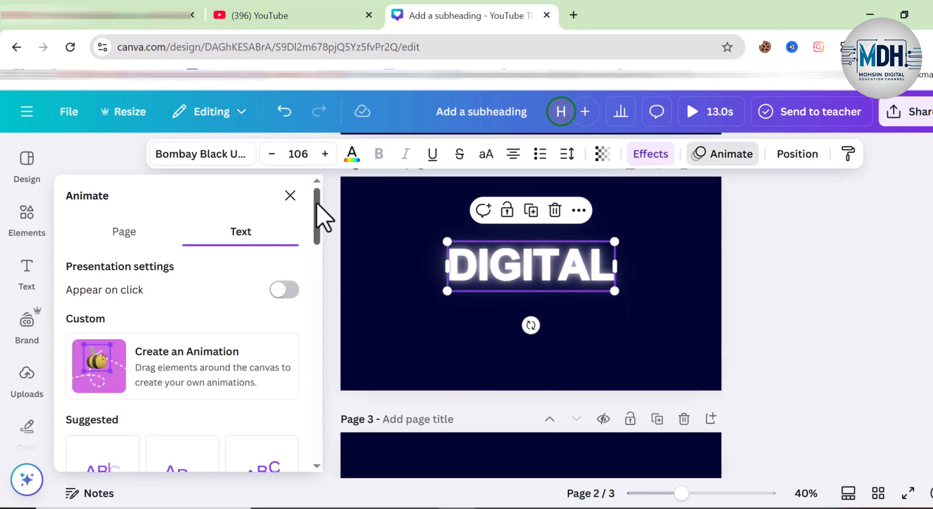
pyautogui.moveTo(317, 214); pyautogui.dragTo(319, 395)
pyautogui.click(94, 449)
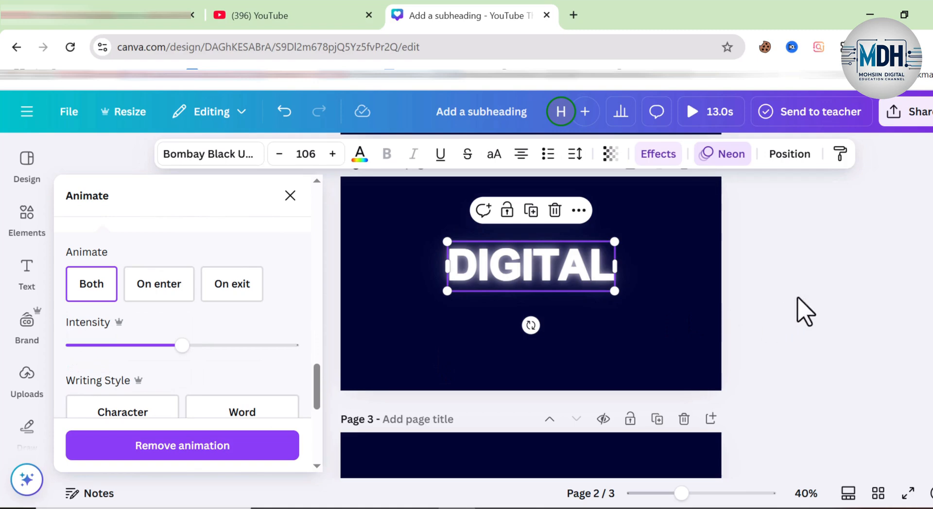
# Step: Duplicate the HOUSE heading on page 3 and apply the Hollow effect to the upper copy
pyautogui.scroll(-3, 605, 340)
pyautogui.click(549, 364)
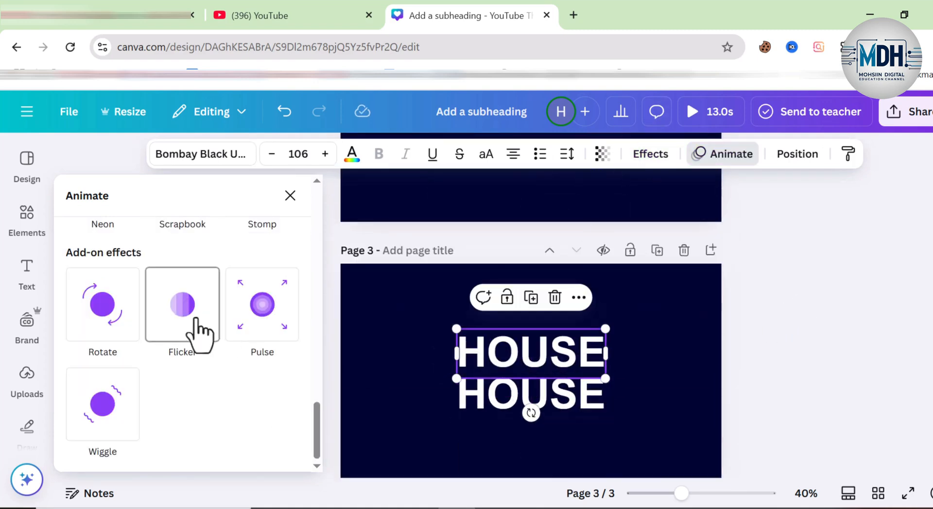
pyautogui.click(654, 156)
pyautogui.click(100, 403)
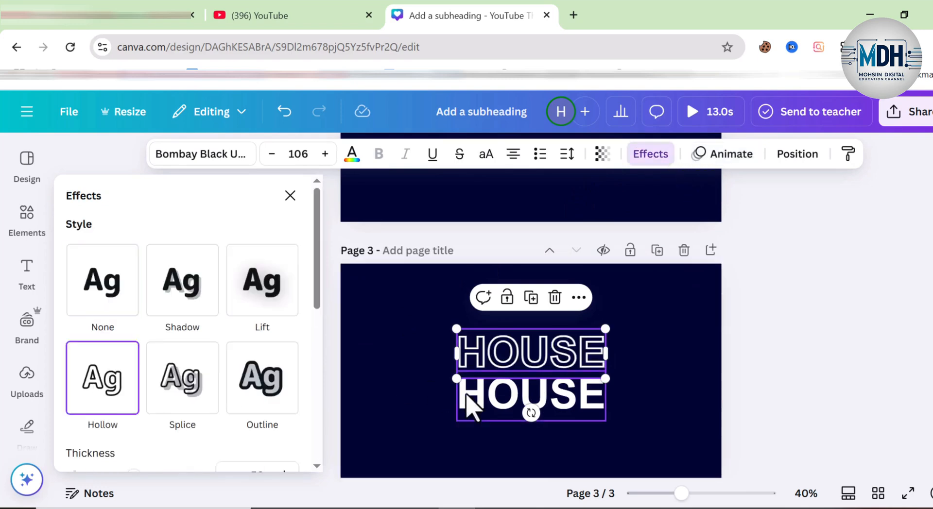
# Step: Apply the Neon effect to the lower HOUSE text on page 3
pyautogui.click(468, 406)
pyautogui.scroll(-2, 312, 323)
pyautogui.click(266, 378)
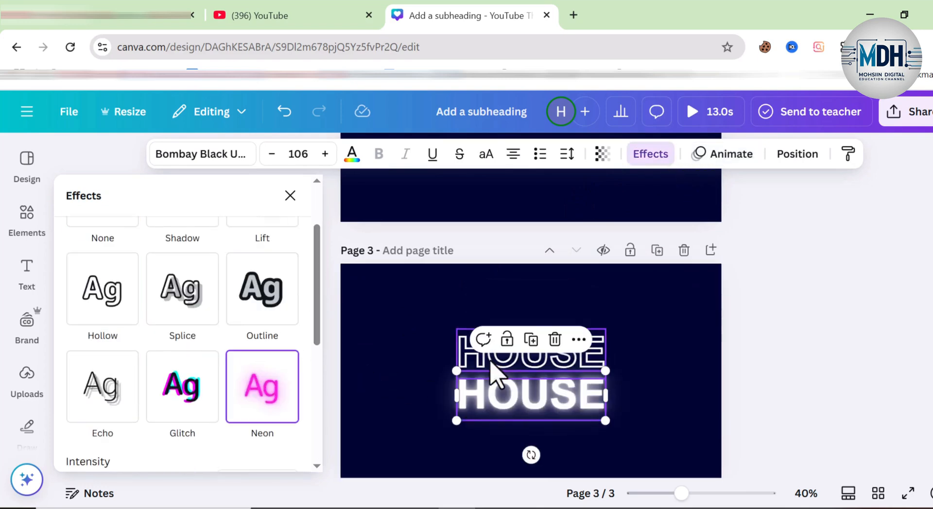
# Step: Move the glowing HOUSE text exactly over the hollow one on page 3 and apply the Neon text animation to it
pyautogui.moveTo(505, 408); pyautogui.dragTo(501, 363)
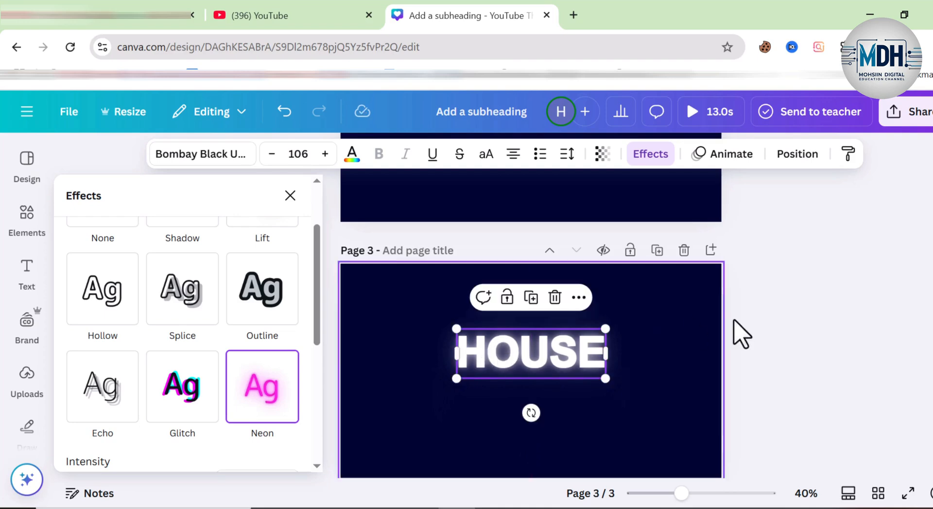
pyautogui.click(719, 154)
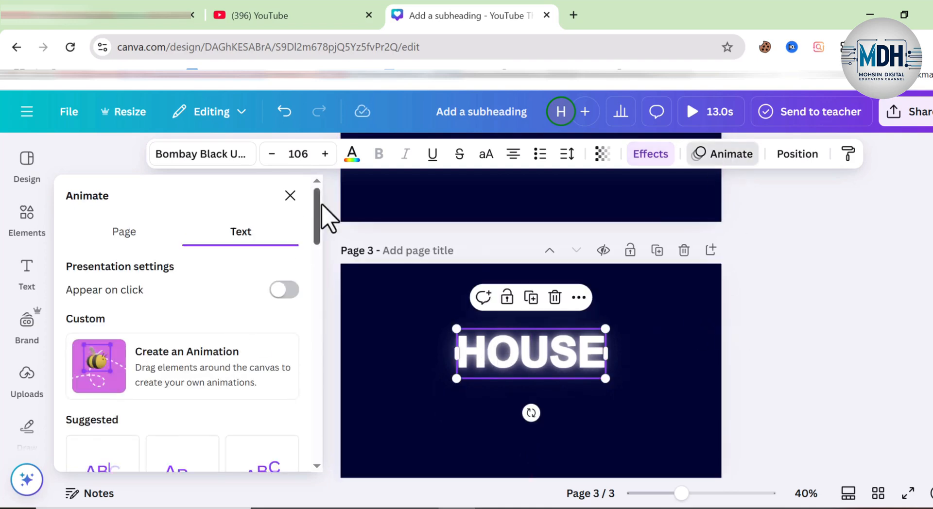
pyautogui.moveTo(316, 209); pyautogui.dragTo(313, 316)
pyautogui.scroll(-5, 255, 386)
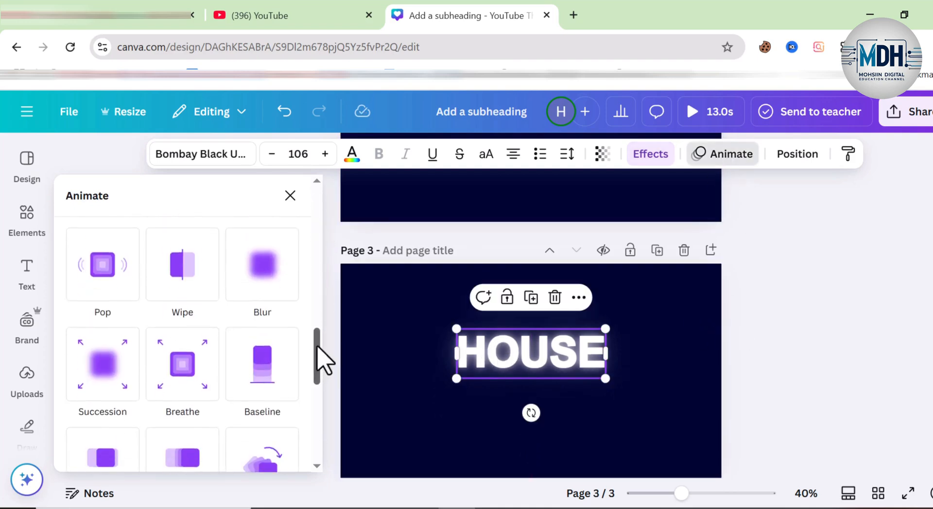
pyautogui.scroll(-5, 109, 427)
pyautogui.click(104, 423)
pyautogui.click(722, 153)
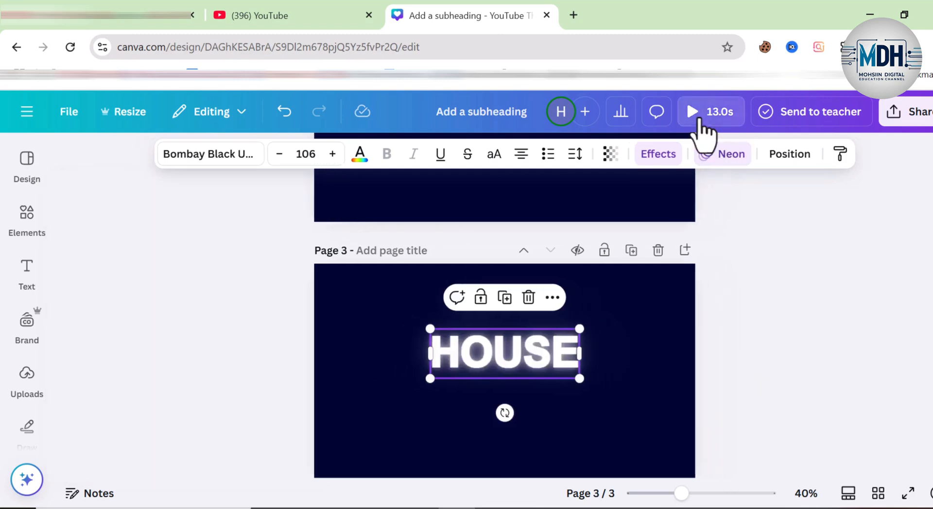
# Step: Play the full design preview to check the neon text animations, and close it
pyautogui.click(699, 120)
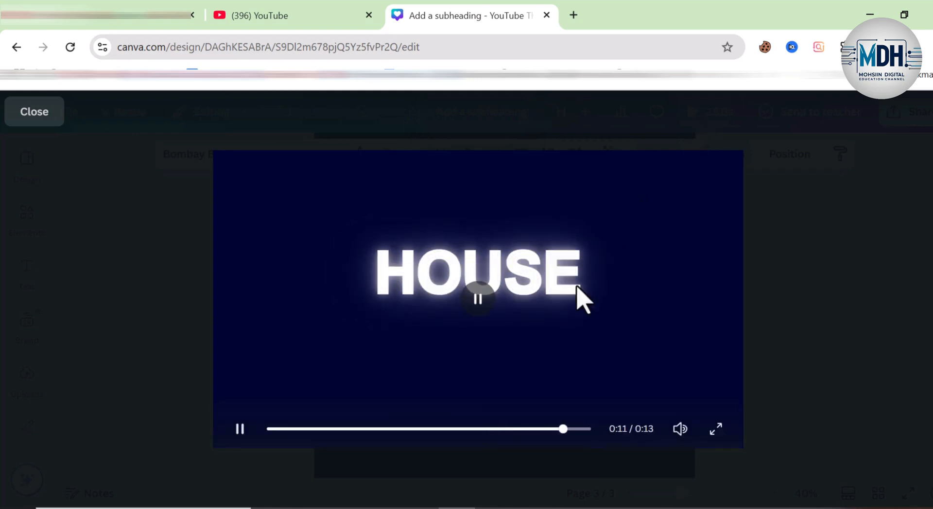
pyautogui.click(34, 119)
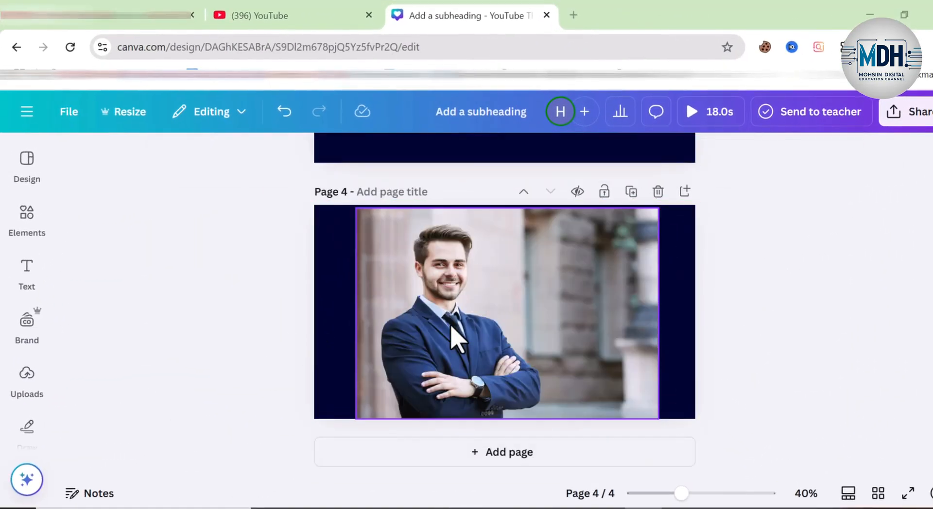
# Step: Recolour the blue suit in the page 4 photo by setting the blue swatch's hue to 50 and saturation to -100
pyautogui.click(451, 328)
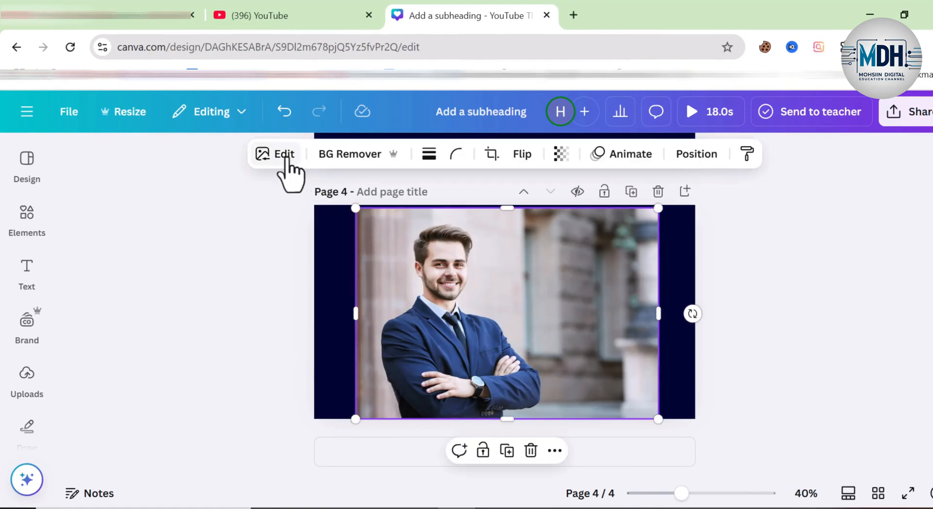
pyautogui.click(287, 162)
pyautogui.click(238, 239)
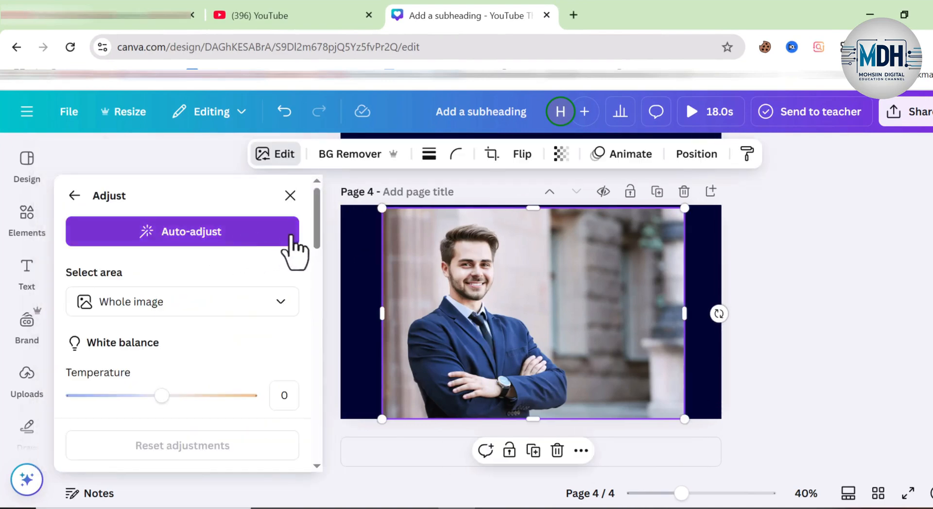
pyautogui.moveTo(318, 216); pyautogui.dragTo(317, 362)
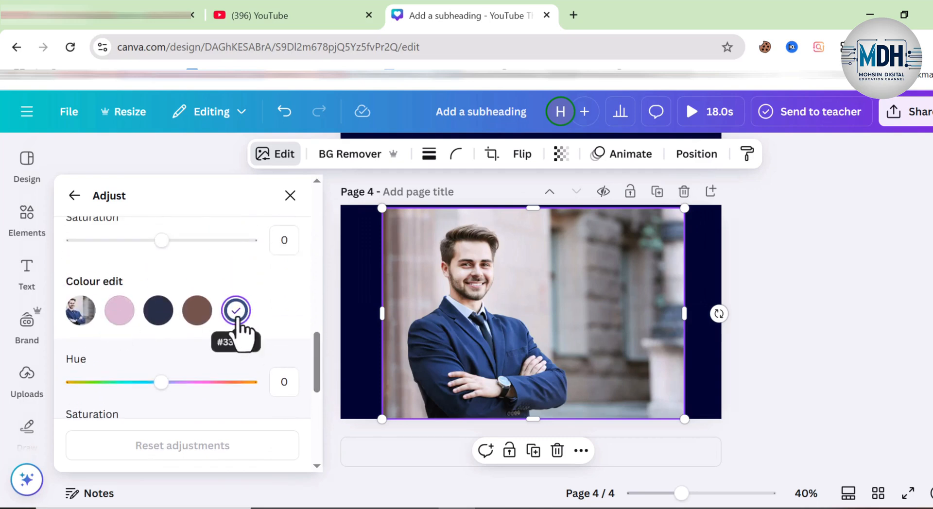
pyautogui.click(236, 313)
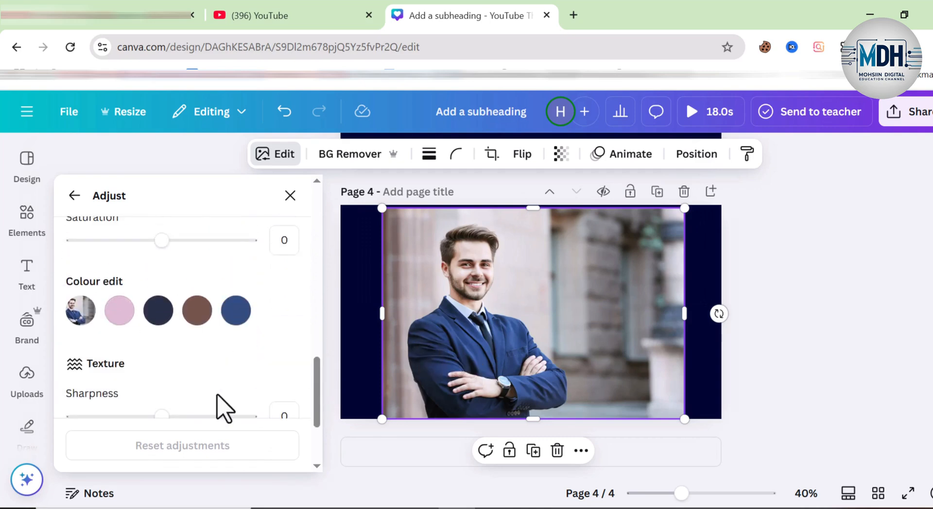
pyautogui.scroll(-2, 250, 295)
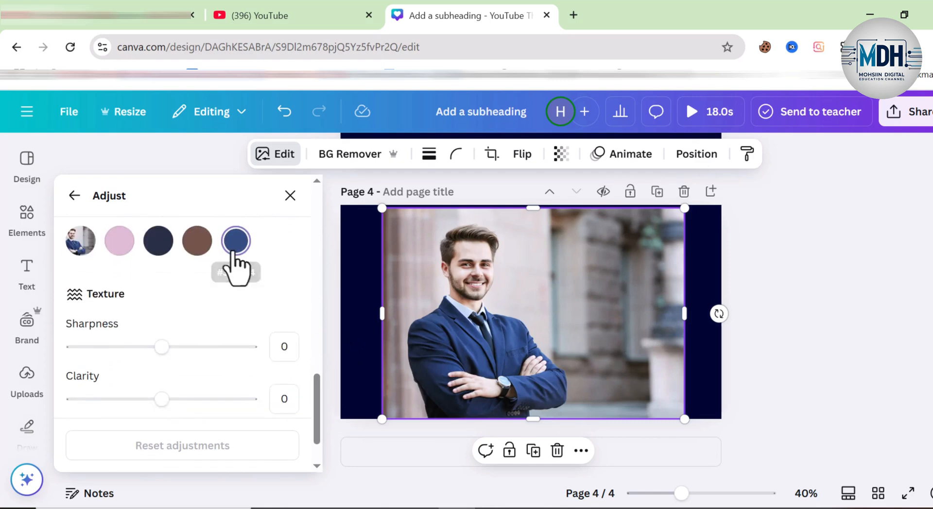
pyautogui.click(234, 248)
pyautogui.moveTo(162, 313); pyautogui.dragTo(202, 312)
pyautogui.moveTo(170, 368); pyautogui.dragTo(74, 368)
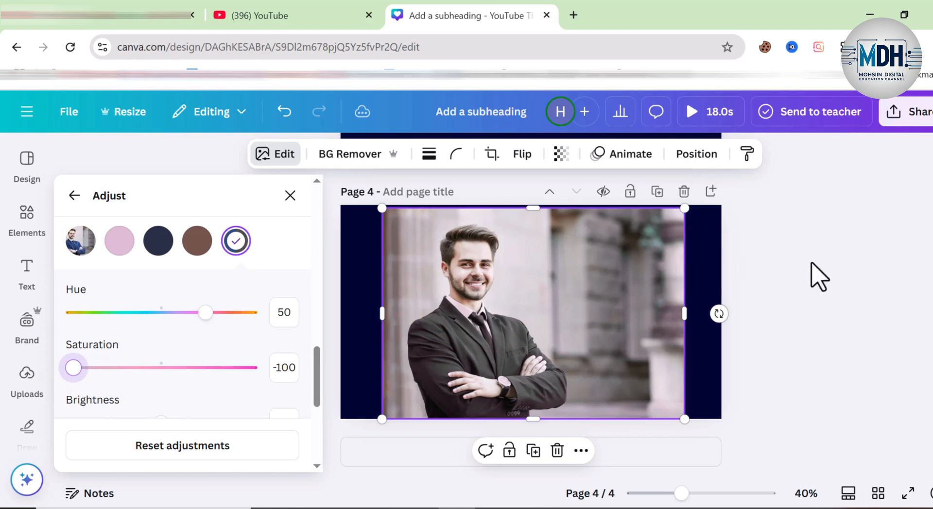
pyautogui.click(818, 277)
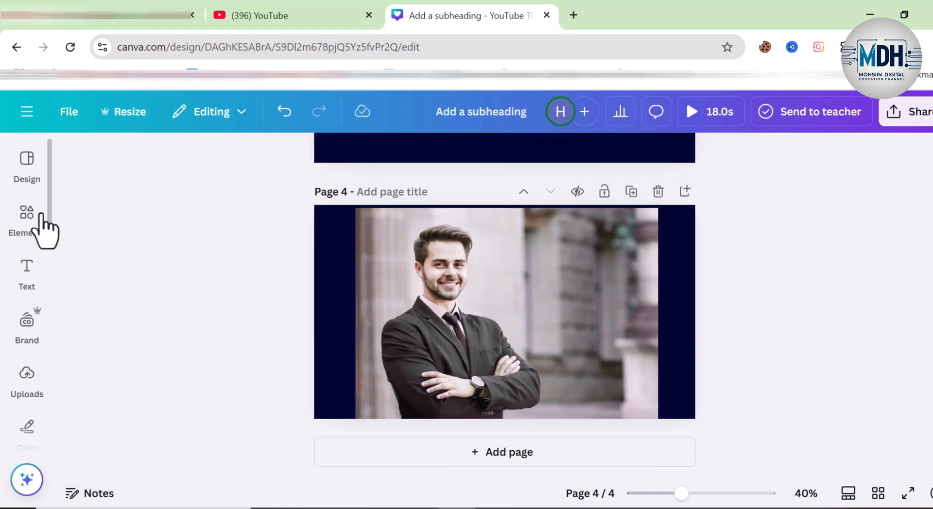
# Step: Add the original businessman photo to page 4, enlarge it and place it beside the recoloured version for comparison
pyautogui.click(29, 216)
pyautogui.click(100, 290)
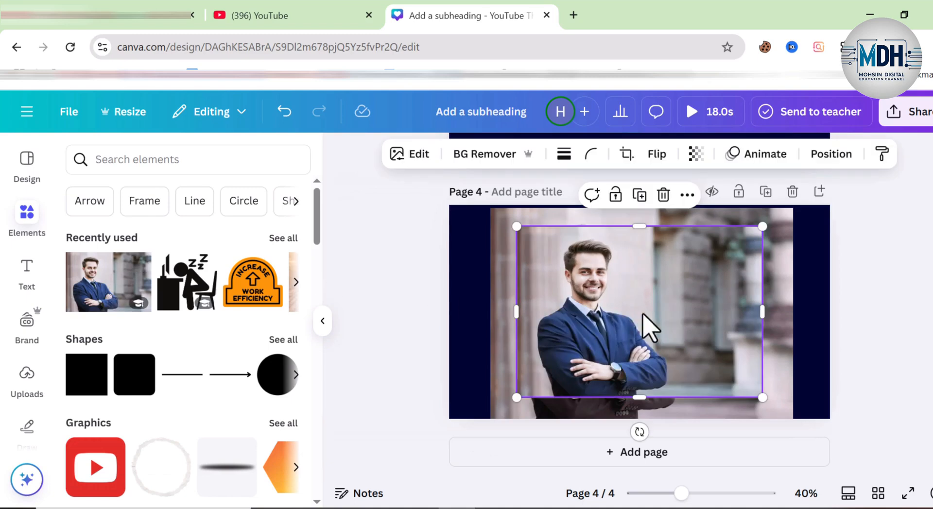
pyautogui.moveTo(648, 325); pyautogui.dragTo(779, 312)
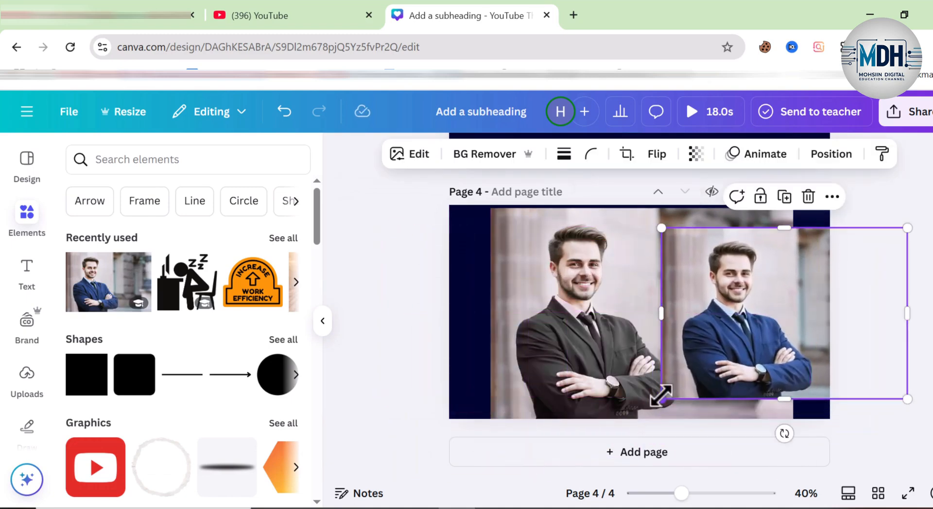
pyautogui.moveTo(661, 397); pyautogui.dragTo(593, 448)
pyautogui.moveTo(687, 350); pyautogui.dragTo(766, 317)
pyautogui.click(395, 364)
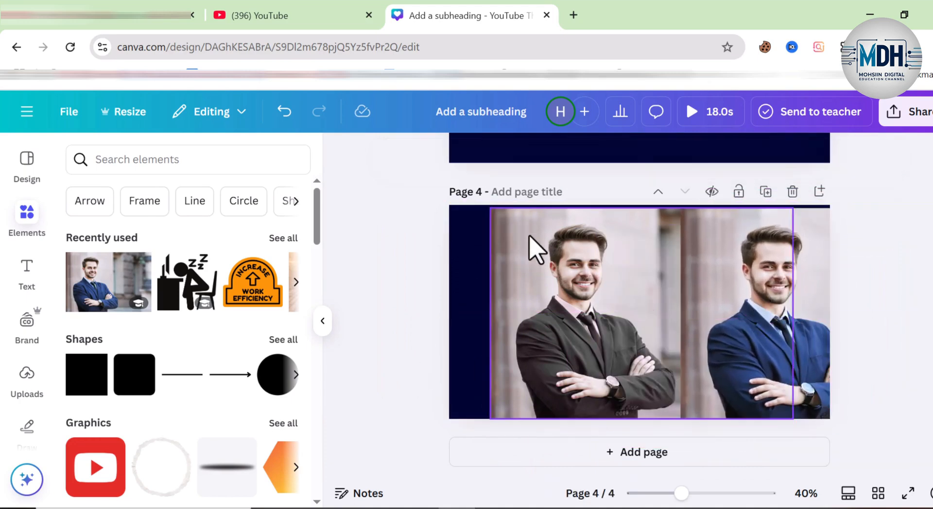
# Step: Add the businessman photo to a new page 5 and separate the man from its background with Magic Grab
pyautogui.click(627, 459)
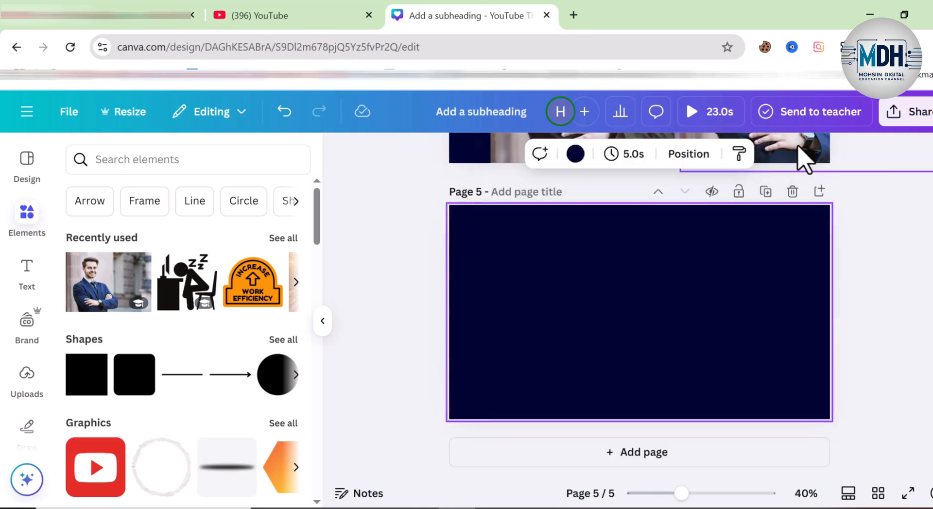
pyautogui.click(101, 278)
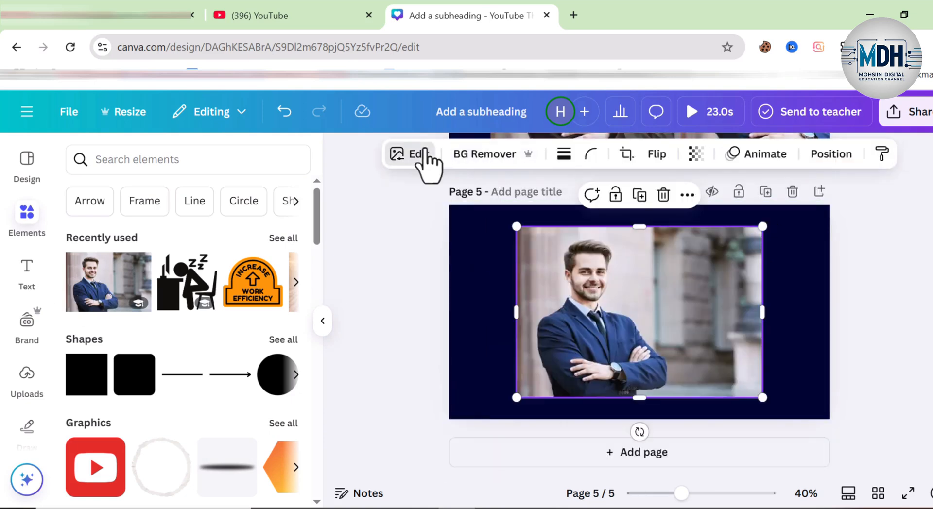
pyautogui.click(424, 155)
pyautogui.click(235, 287)
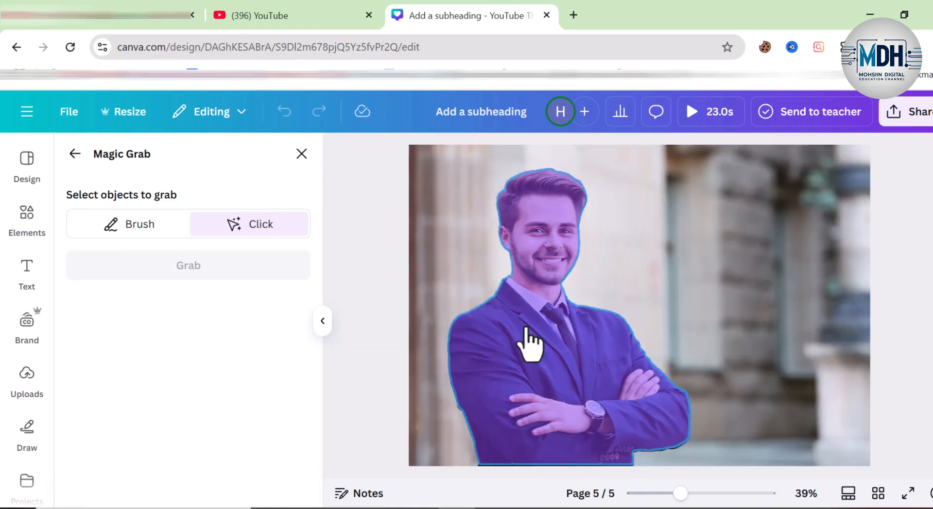
pyautogui.click(526, 330)
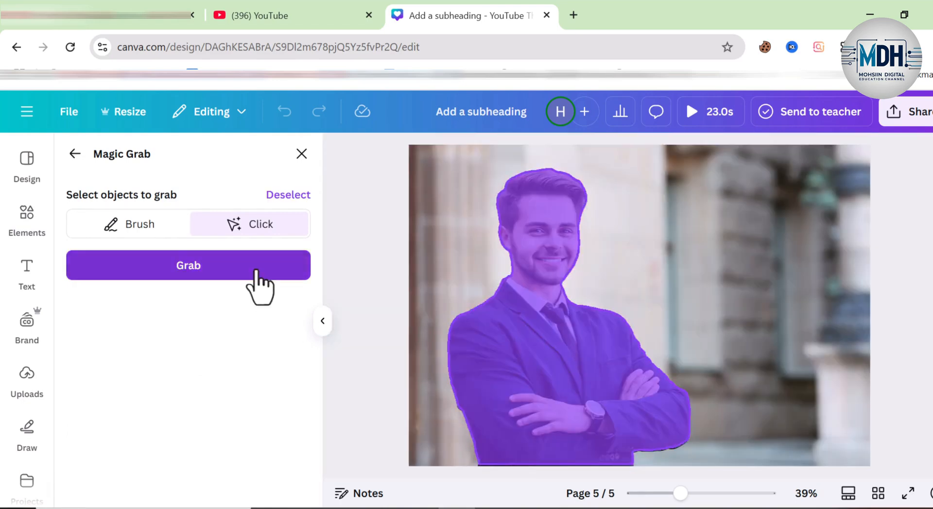
pyautogui.click(257, 271)
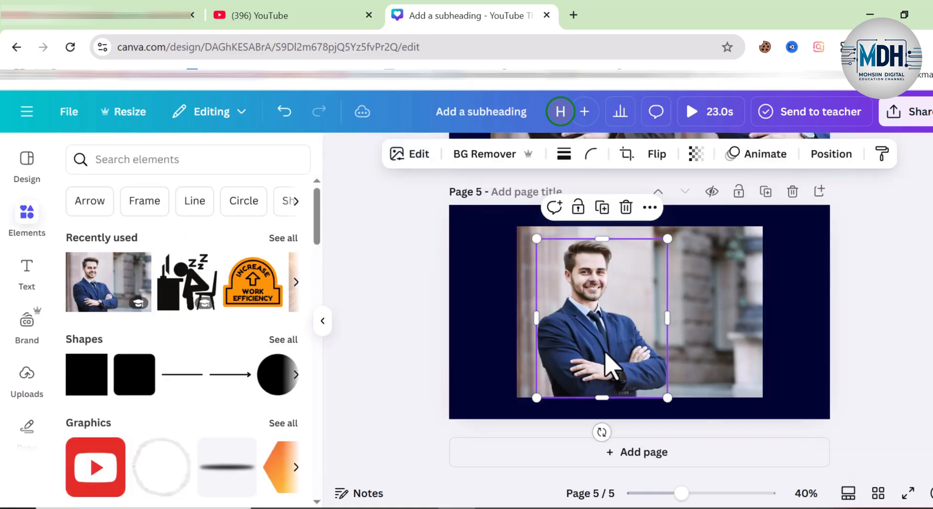
# Step: Shift the cut-out man to the right and enlarge the background photo to cover all of page 5
pyautogui.moveTo(604, 369); pyautogui.dragTo(627, 359)
pyautogui.click(581, 296)
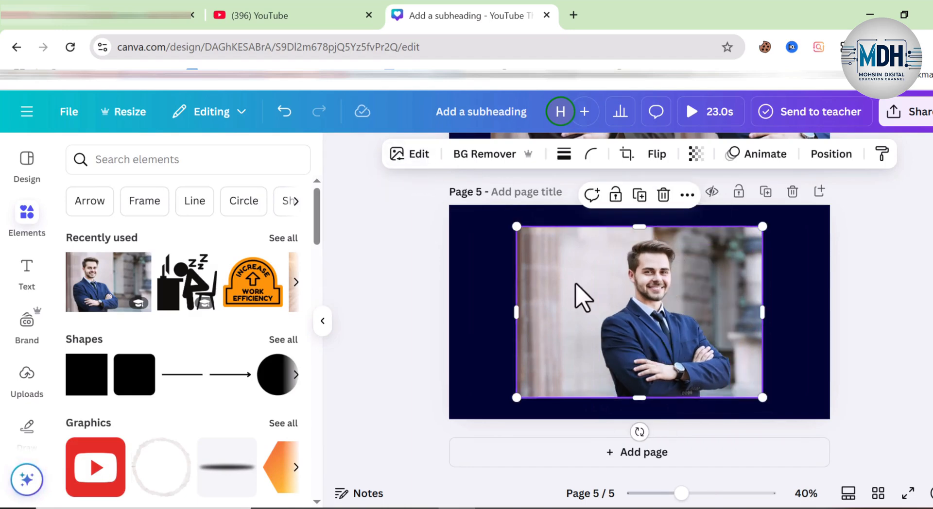
pyautogui.moveTo(516, 226); pyautogui.dragTo(436, 208)
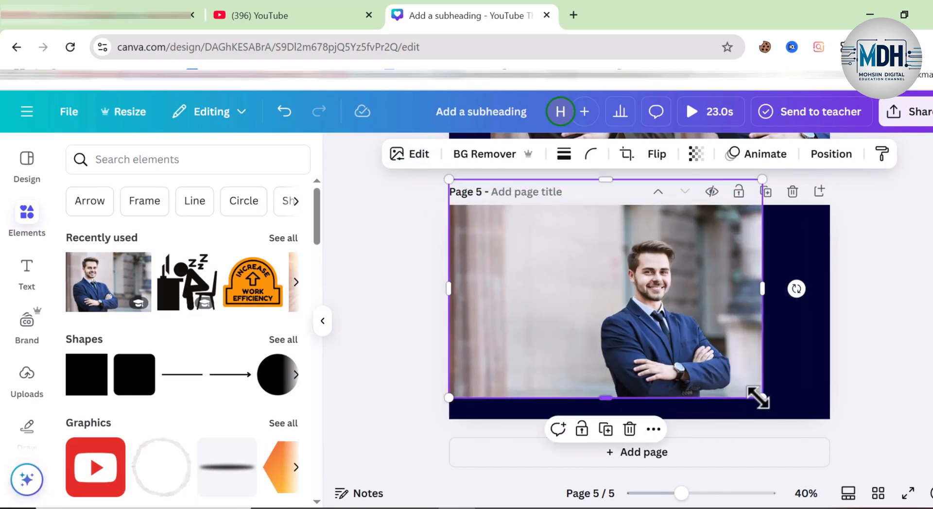
pyautogui.moveTo(761, 398); pyautogui.dragTo(827, 426)
# Step: Move the cut-out man to the left half of page 5 and enlarge him down to the page's lower edge
pyautogui.click(605, 360)
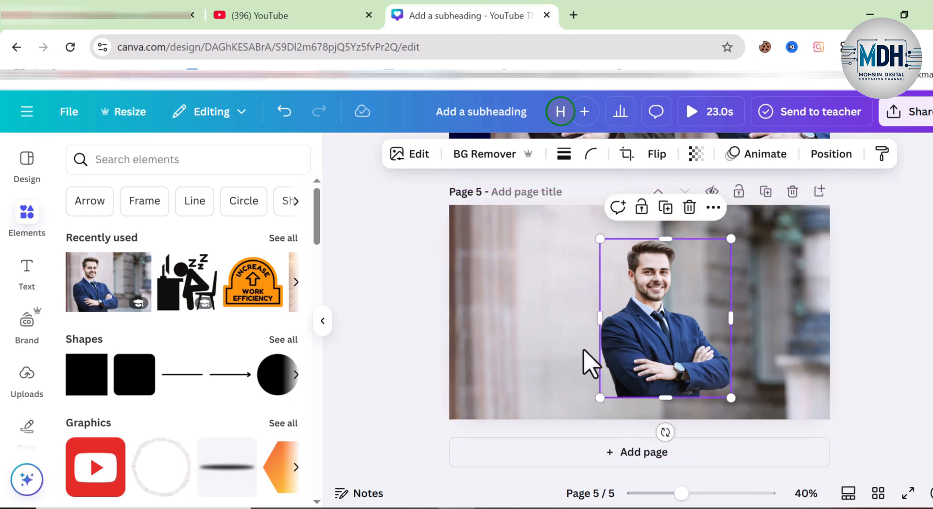
pyautogui.moveTo(605, 359); pyautogui.dragTo(491, 359)
pyautogui.moveTo(619, 387); pyautogui.dragTo(649, 422)
pyautogui.moveTo(568, 359); pyautogui.dragTo(567, 356)
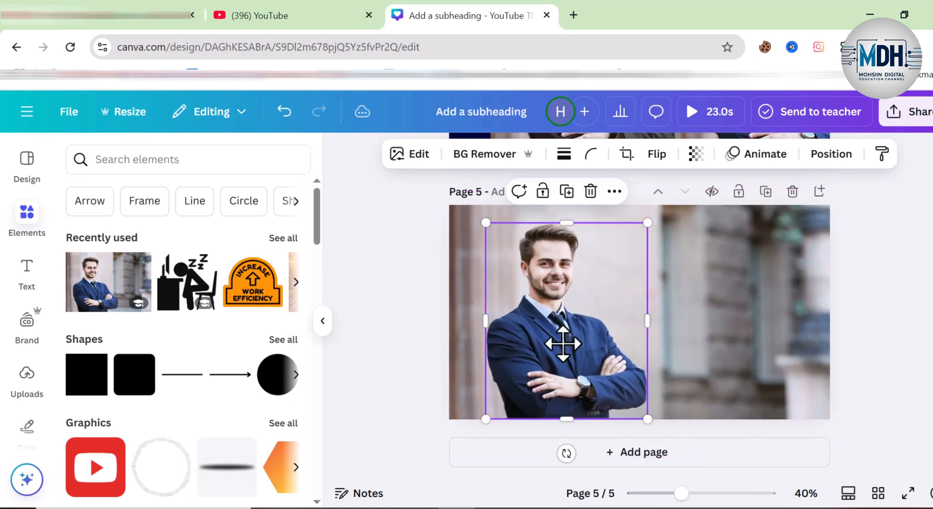
# Step: Recolour the cut-out man's blue suit to dark red by setting the blue swatch's hue to 68
pyautogui.click(392, 155)
pyautogui.click(246, 195)
pyautogui.moveTo(319, 211); pyautogui.dragTo(221, 401)
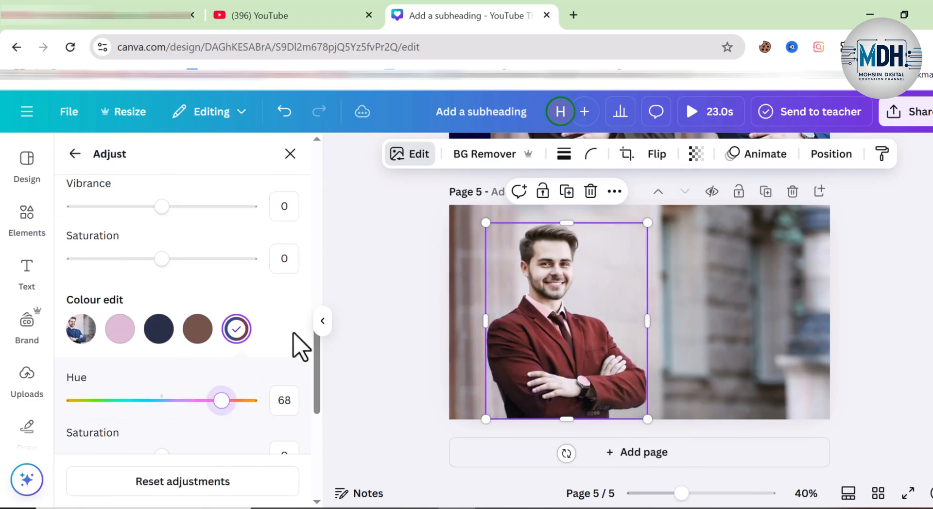
pyautogui.click(424, 287)
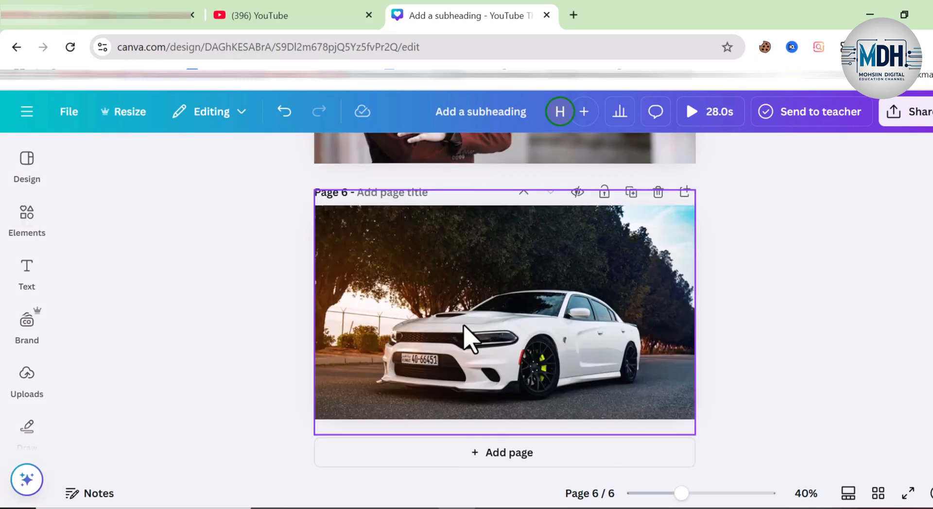
pyautogui.click(462, 333)
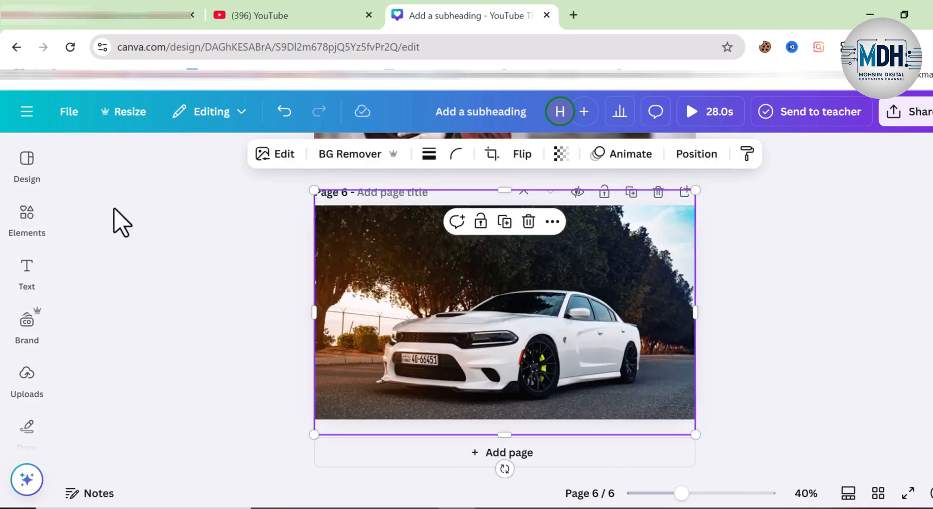
# Step: Adjust only the background of the page 6 car photo, setting both temperature and tint to -100
pyautogui.click(283, 154)
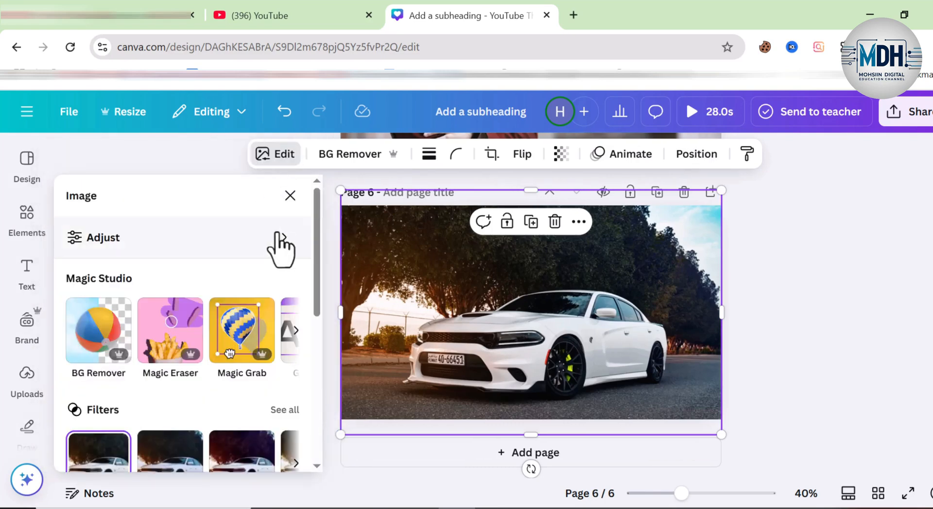
pyautogui.click(278, 237)
pyautogui.click(256, 302)
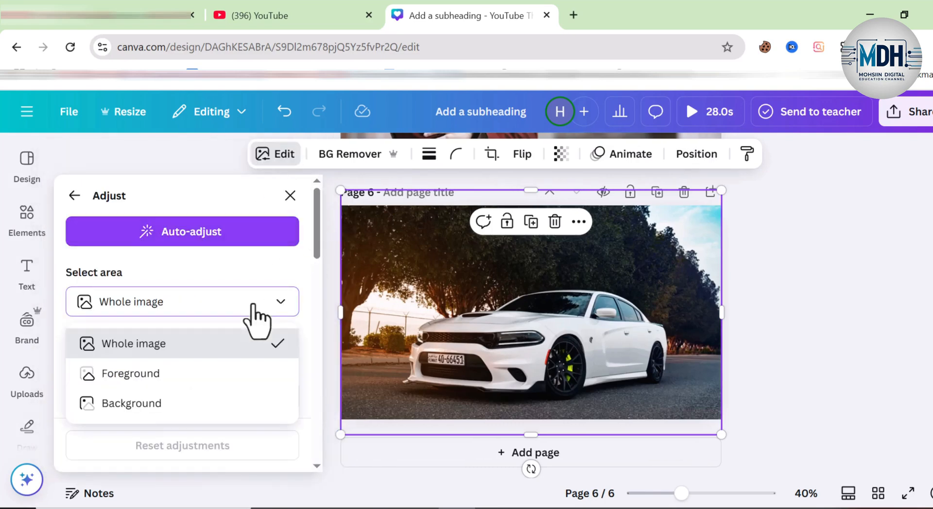
pyautogui.click(172, 410)
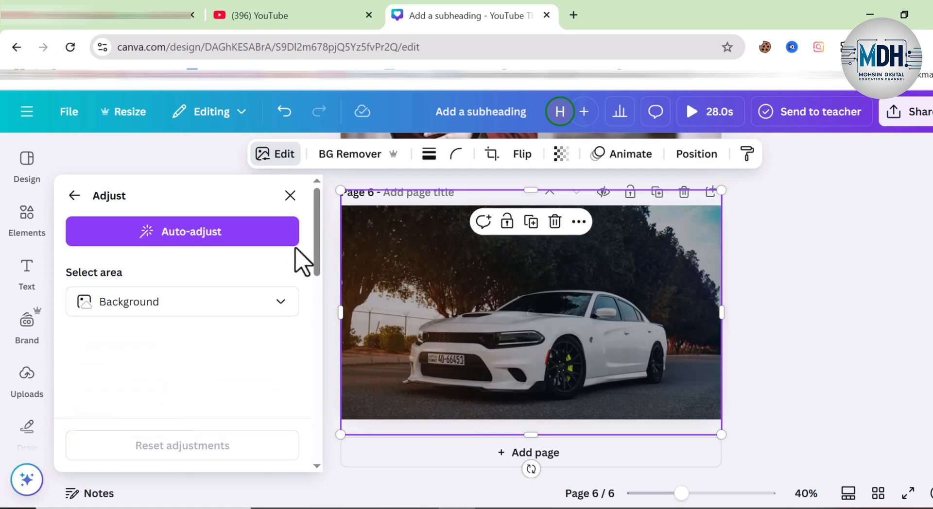
pyautogui.moveTo(323, 260); pyautogui.dragTo(323, 298)
pyautogui.moveTo(161, 250); pyautogui.dragTo(107, 255)
pyautogui.moveTo(73, 252); pyautogui.dragTo(50, 263)
pyautogui.moveTo(140, 304); pyautogui.dragTo(64, 304)
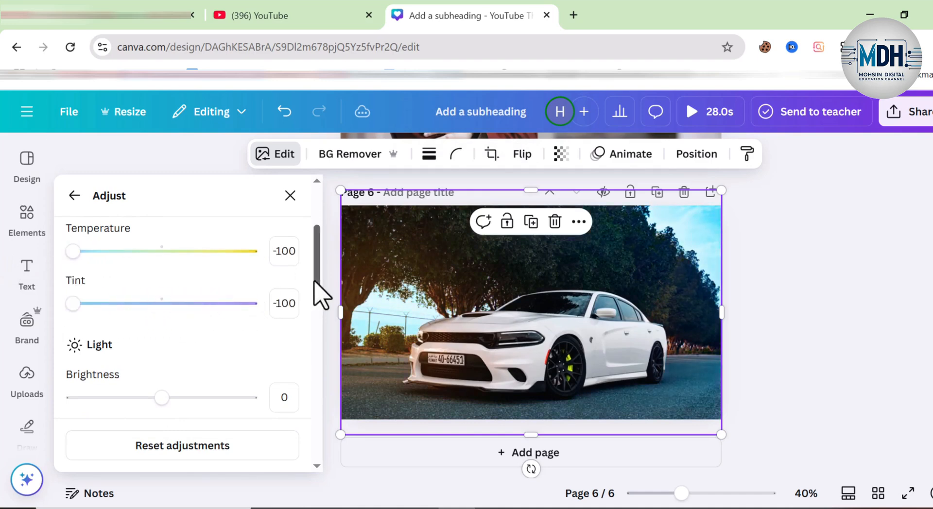
# Step: Turn the white car yellow by adjusting only the foreground, with temperature 100 and tint -100
pyautogui.scroll(3, 202, 308)
pyautogui.click(202, 306)
pyautogui.click(146, 377)
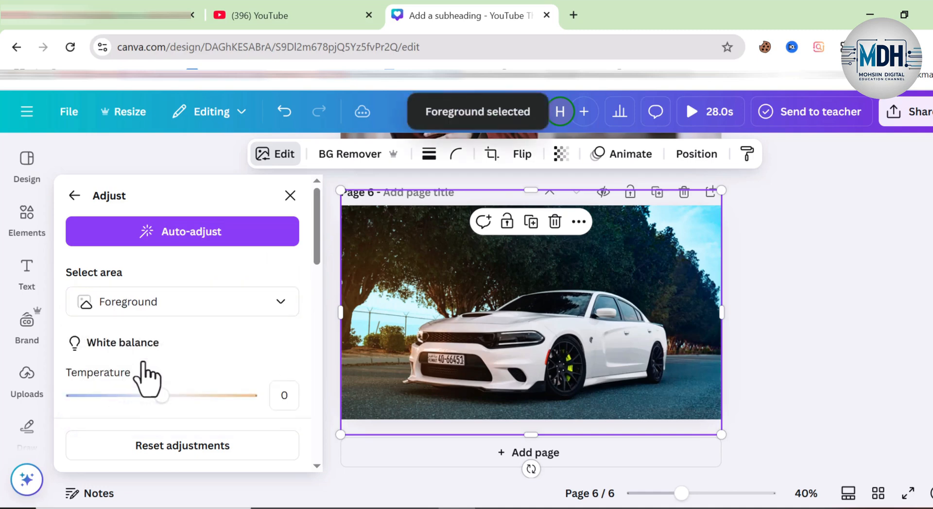
pyautogui.scroll(-2, 316, 272)
pyautogui.moveTo(161, 338); pyautogui.dragTo(250, 339)
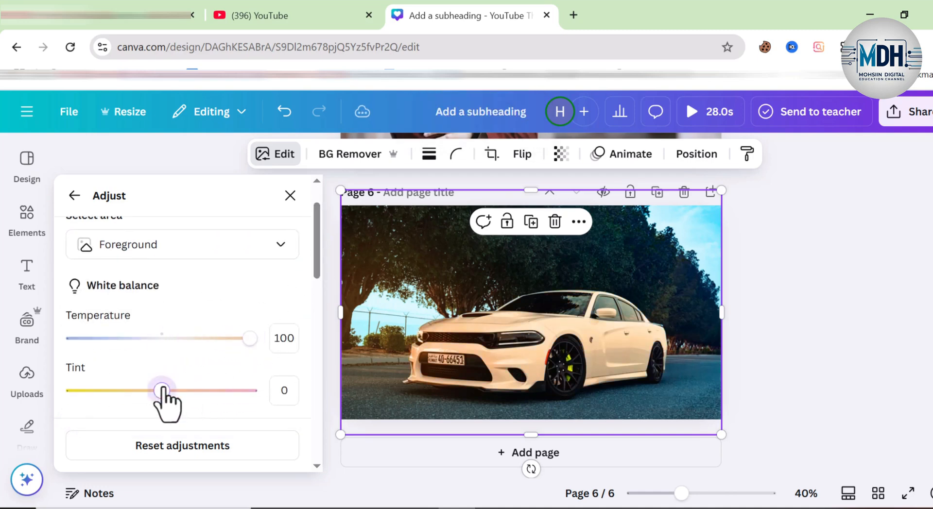
pyautogui.moveTo(161, 390); pyautogui.dragTo(294, 383)
pyautogui.moveTo(75, 389); pyautogui.dragTo(68, 390)
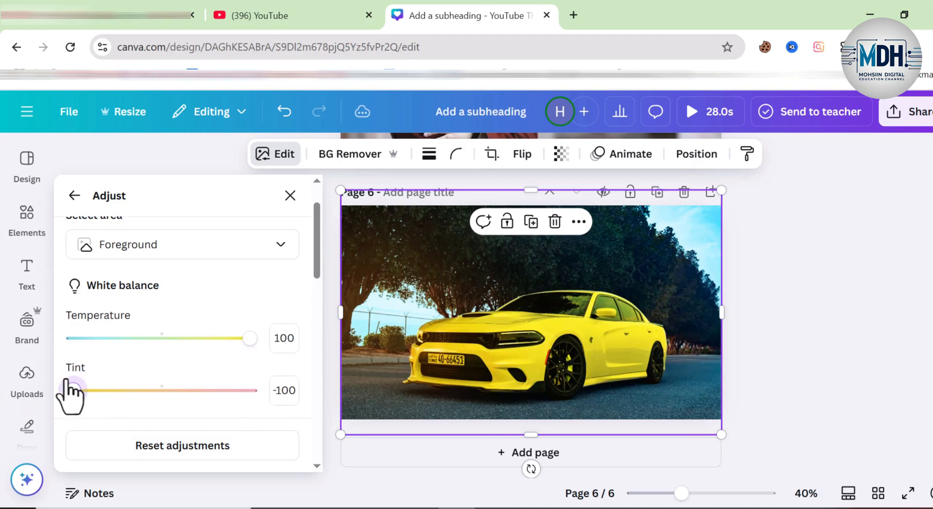
# Step: Add page 7 below the yellow car page and fill it with the photo of the man in the blue suit
pyautogui.click(788, 327)
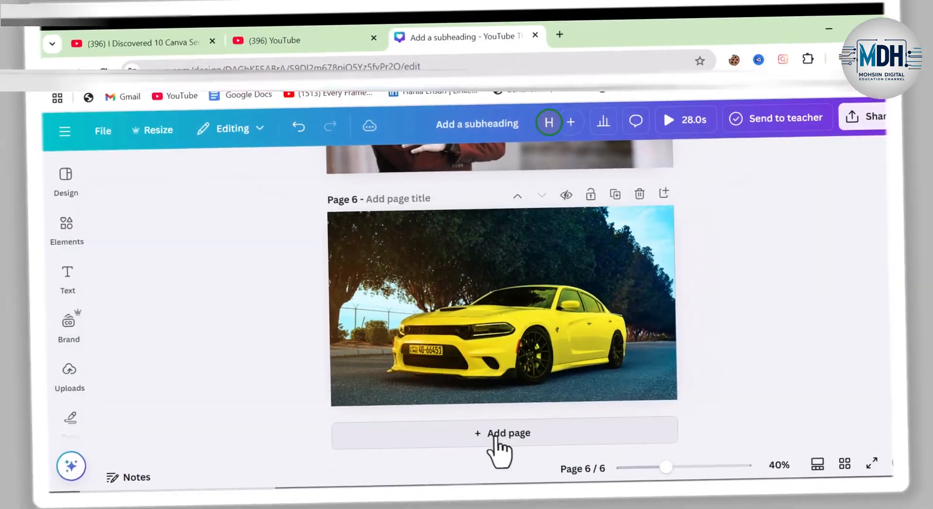
pyautogui.click(486, 452)
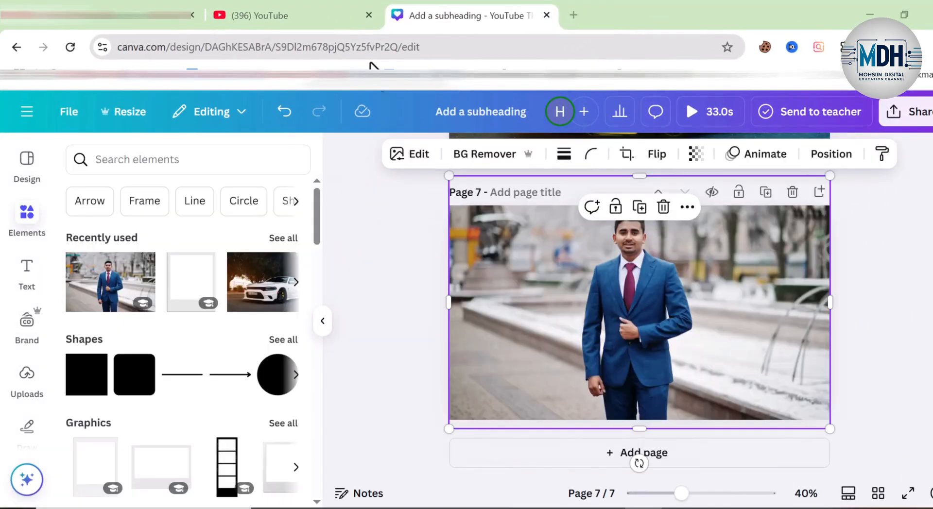
pyautogui.click(402, 303)
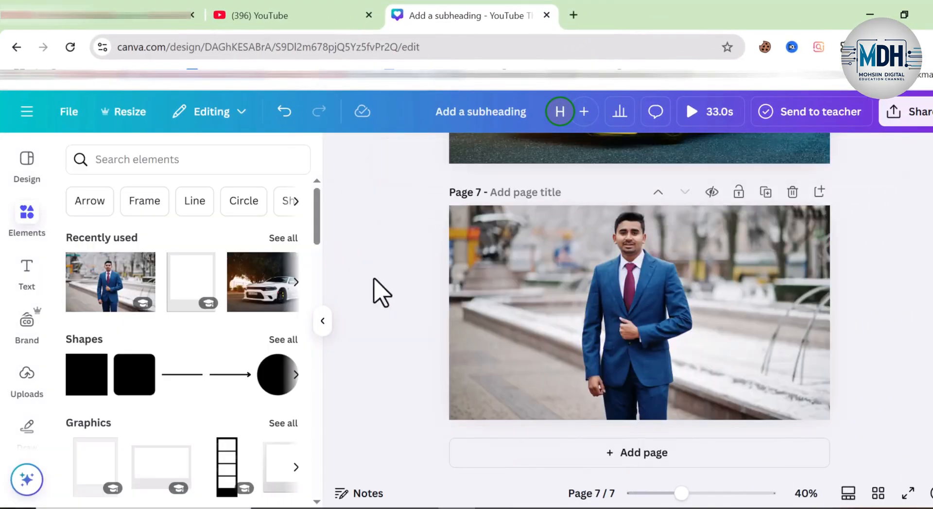
pyautogui.click(322, 321)
pyautogui.click(559, 344)
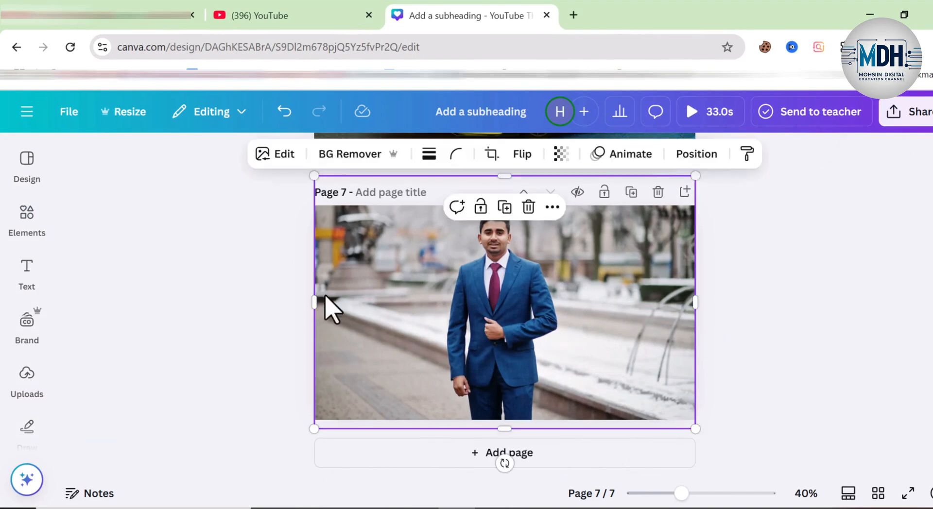
pyautogui.click(207, 250)
# Step: Search the elements for "polarid frame" and add the first polaroid frame graphic to page 7
pyautogui.click(28, 219)
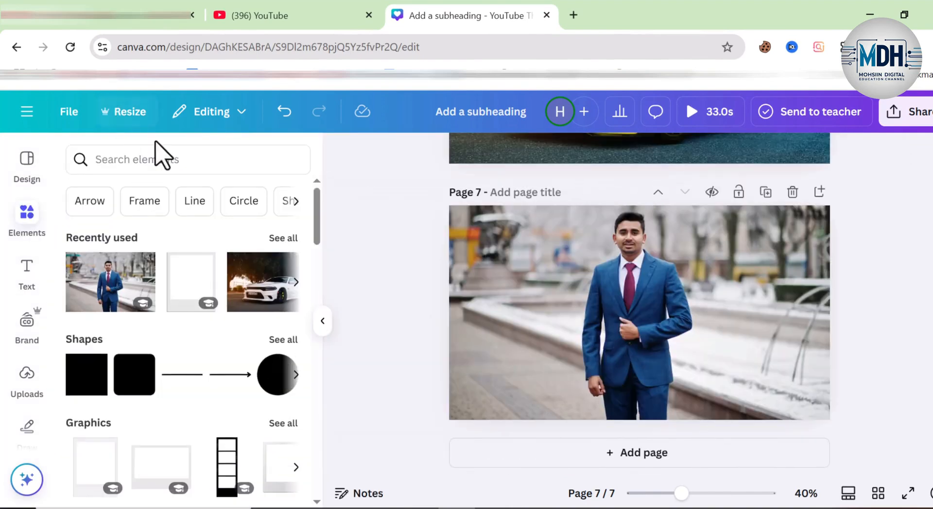
pyautogui.click(163, 159)
pyautogui.click(128, 227)
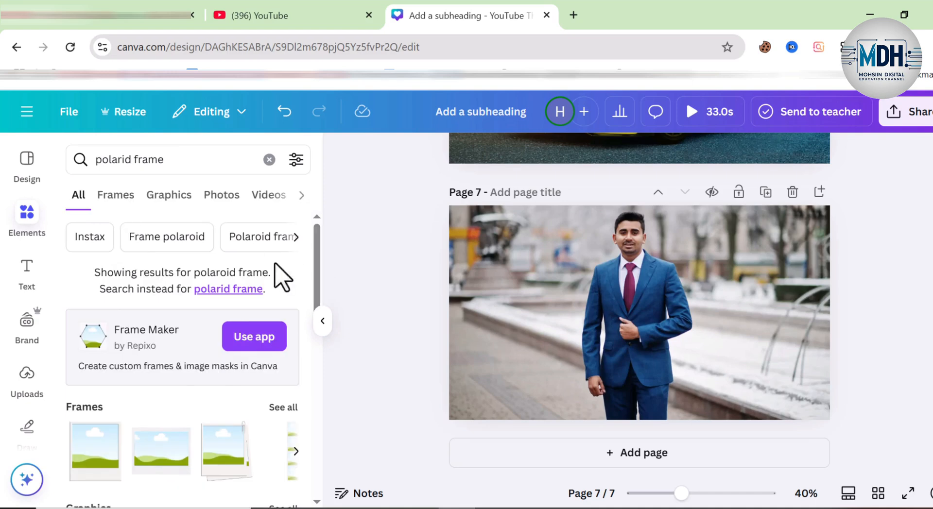
pyautogui.scroll(-5, 318, 243)
pyautogui.click(103, 298)
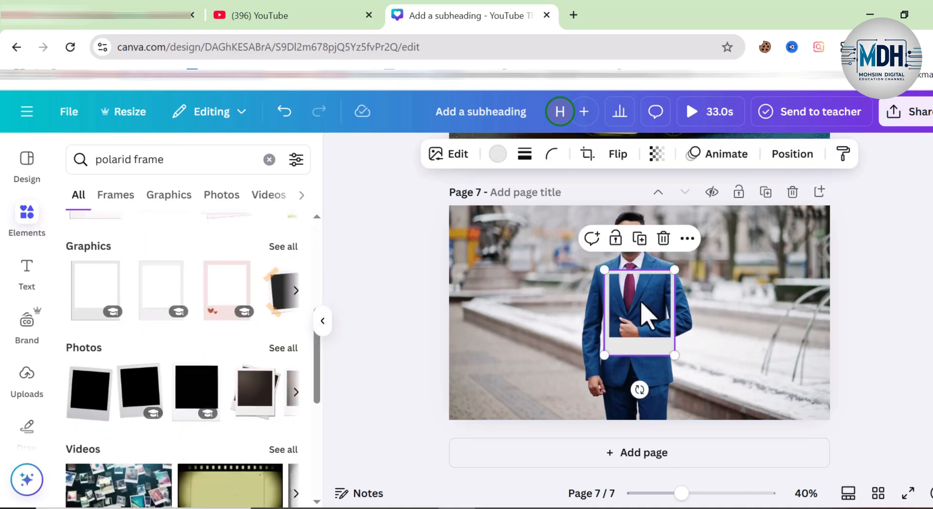
# Step: Duplicate the man's photo on page 7, remove the copy's background, and align the cut-out over the original man
pyautogui.click(496, 345)
pyautogui.click(638, 217)
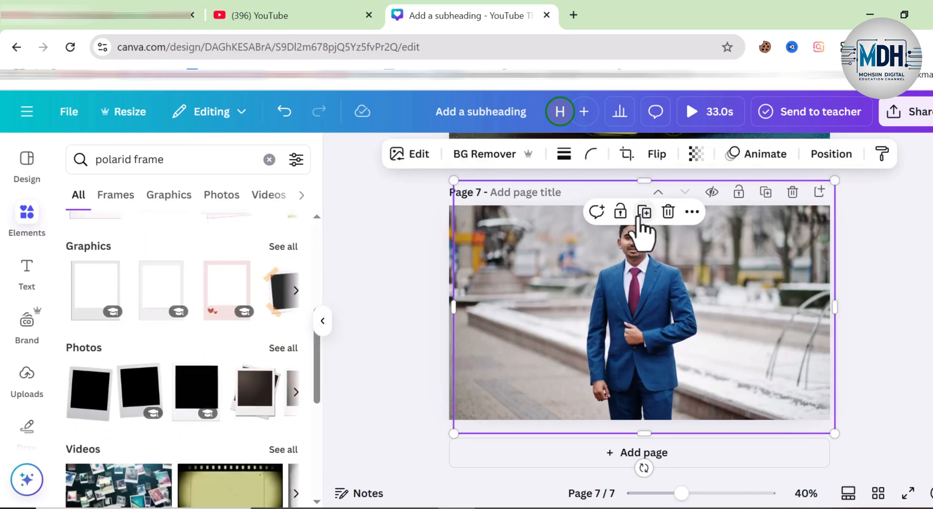
pyautogui.click(481, 156)
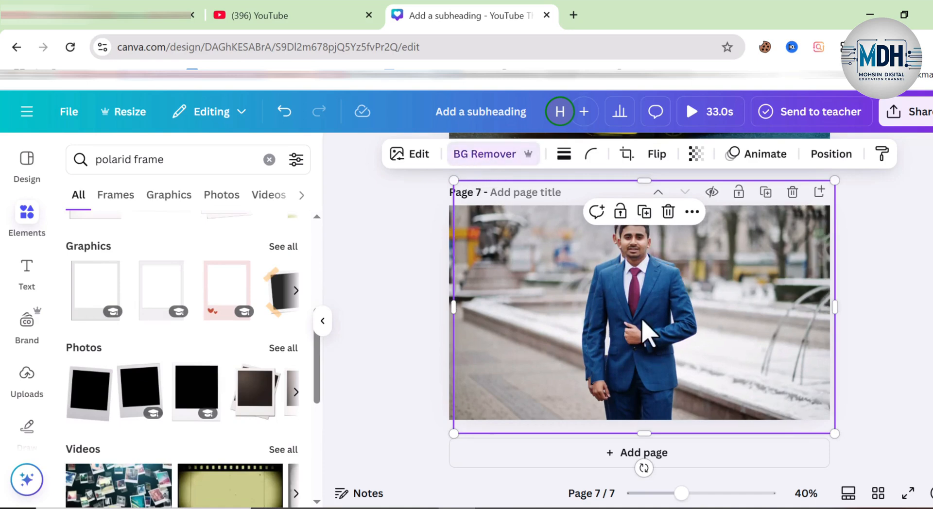
pyautogui.moveTo(501, 314); pyautogui.dragTo(619, 320)
# Step: Enlarge the polaroid frame on page 7 so that it surrounds the man's head and upper body
pyautogui.click(608, 334)
pyautogui.moveTo(610, 262); pyautogui.dragTo(558, 199)
pyautogui.moveTo(679, 362); pyautogui.dragTo(716, 393)
# Step: Crop the cut-out man to the lower edge of the polaroid's opening and shift the frame slightly down so his head overlaps its border
pyautogui.click(732, 351)
pyautogui.moveTo(727, 333); pyautogui.dragTo(665, 322)
pyautogui.moveTo(699, 430); pyautogui.dragTo(696, 361)
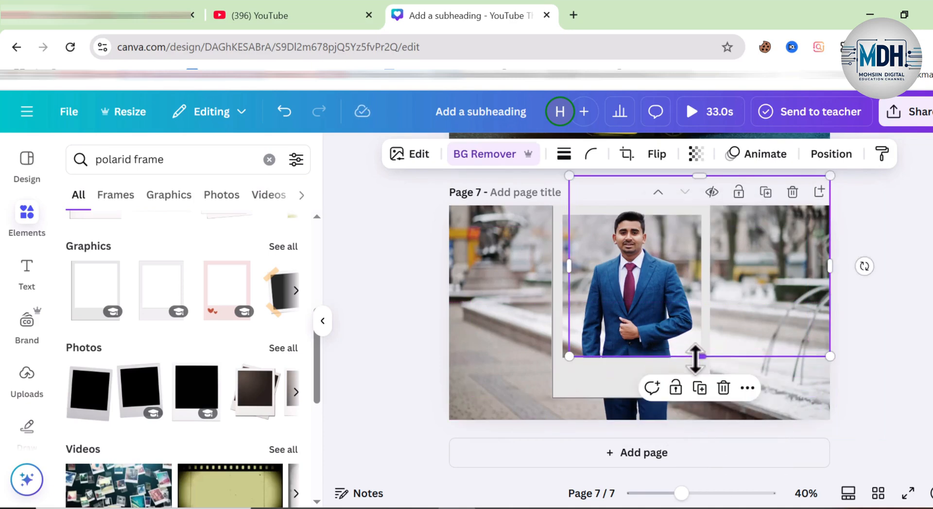
pyautogui.click(387, 328)
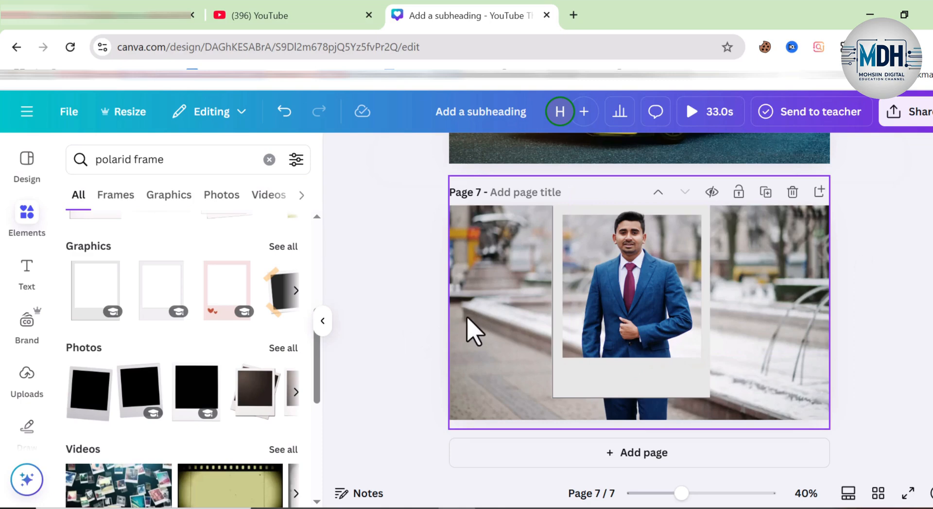
pyautogui.click(567, 258)
pyautogui.click(410, 333)
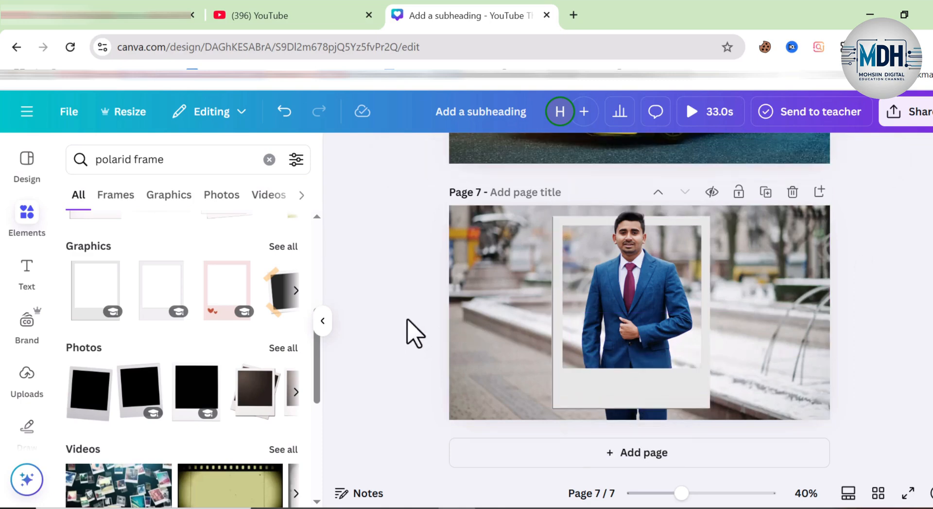
# Step: Turn only the background area of page 7's full-page photo grey by setting its saturation to -100
pyautogui.click(472, 350)
pyautogui.moveTo(454, 314)
pyautogui.mouseDown()
pyautogui.moveTo(458, 306)
pyautogui.moveTo(444, 307)
pyautogui.mouseUp()
pyautogui.hotkey('ctrl', 'z')
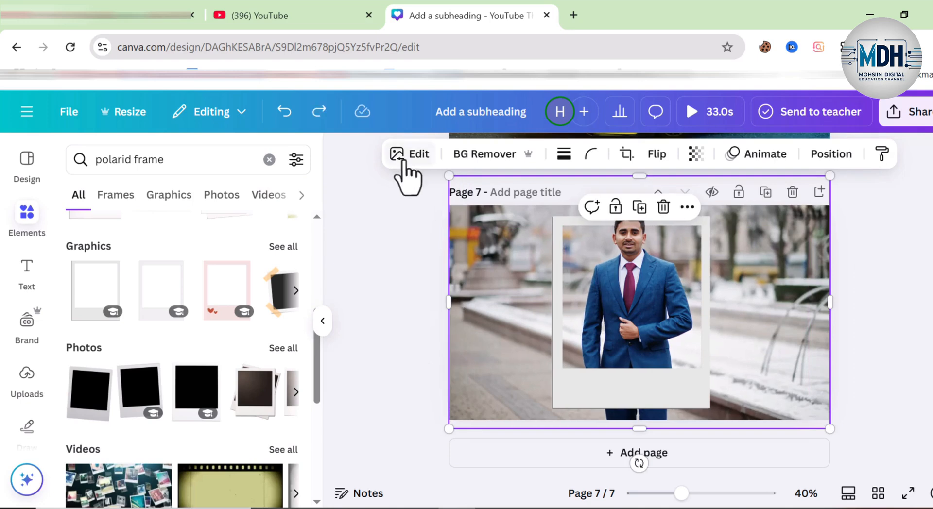
pyautogui.click(409, 152)
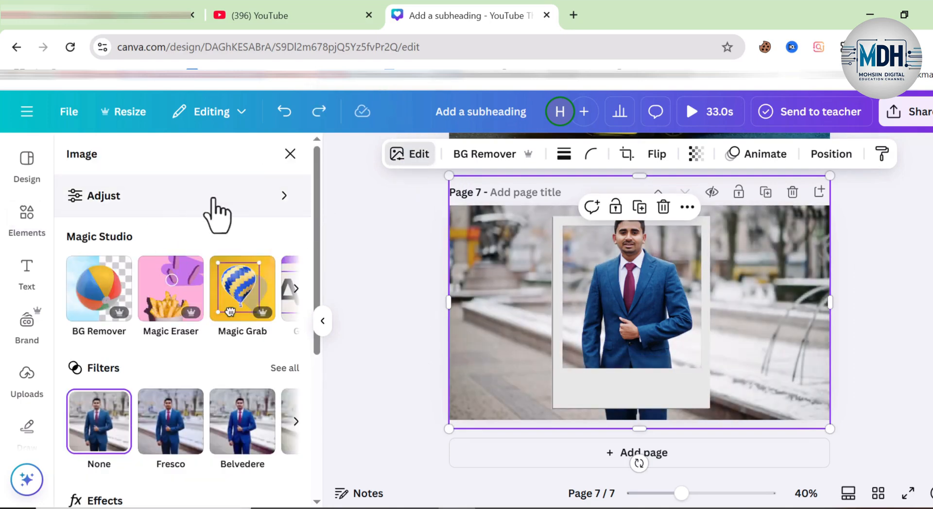
pyautogui.click(211, 196)
pyautogui.click(218, 252)
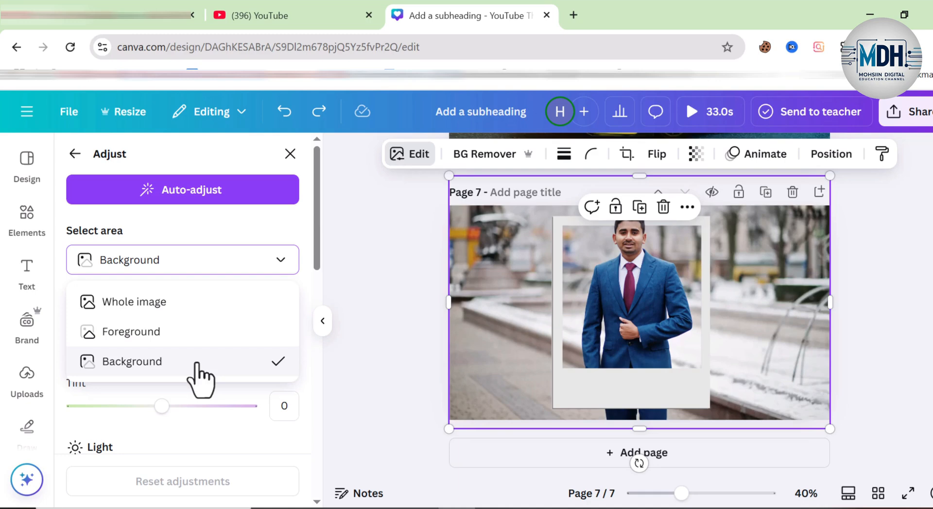
pyautogui.click(287, 229)
pyautogui.moveTo(317, 209); pyautogui.dragTo(327, 444)
pyautogui.moveTo(160, 233); pyautogui.dragTo(65, 236)
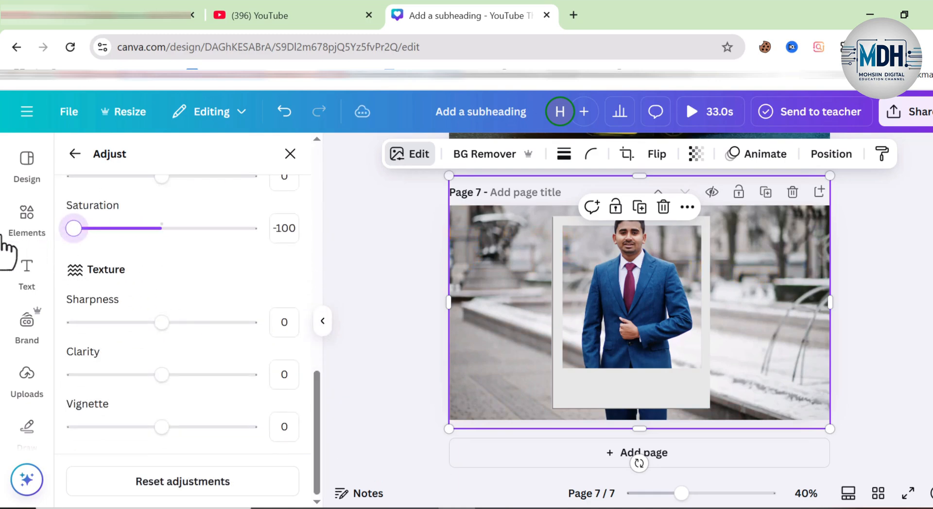
pyautogui.click(394, 287)
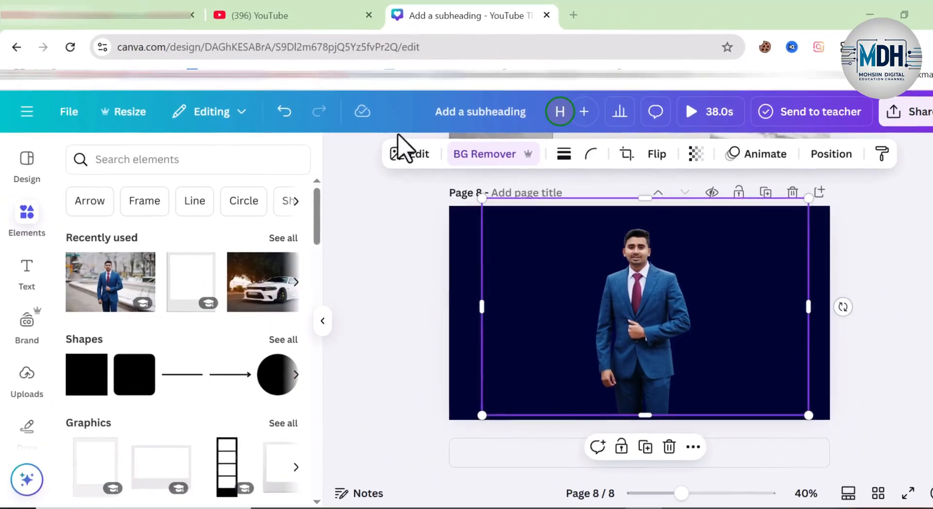
# Step: Crop the empty areas on both sides of page 8's cut-out man and open the image's Shadows effects
pyautogui.moveTo(519, 309); pyautogui.dragTo(569, 313)
pyautogui.moveTo(805, 311); pyautogui.dragTo(713, 325)
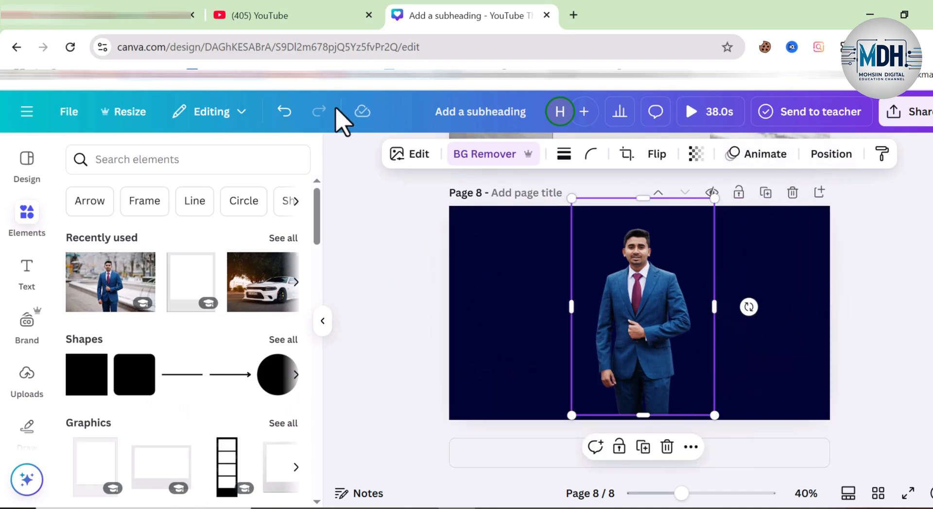
pyautogui.click(400, 155)
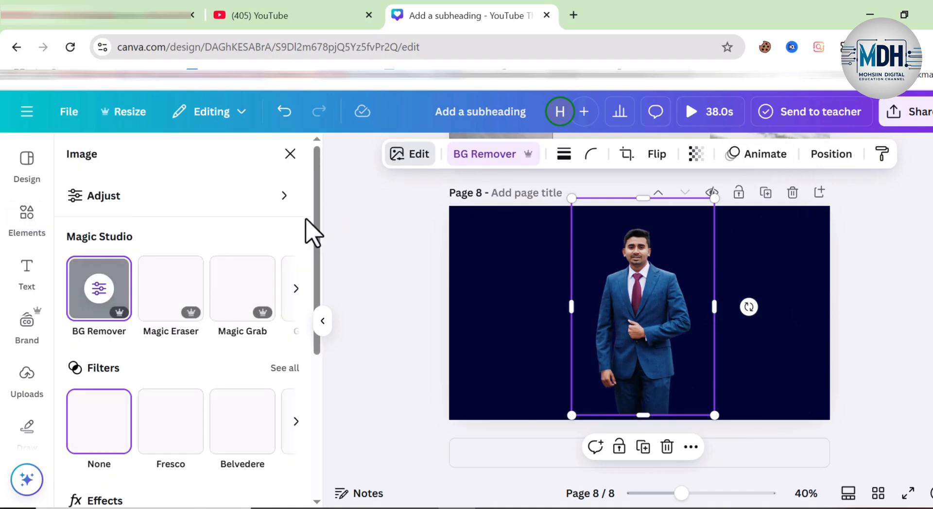
pyautogui.moveTo(314, 225); pyautogui.dragTo(308, 297)
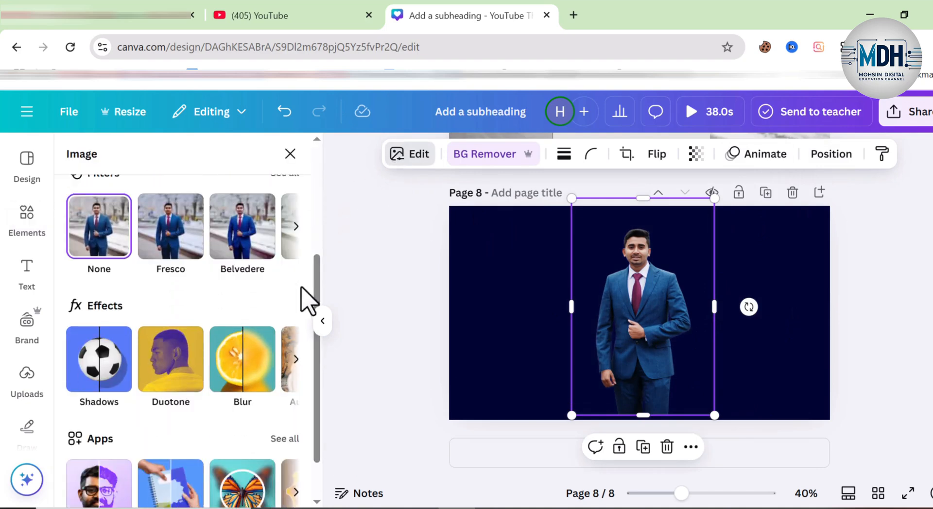
pyautogui.click(97, 391)
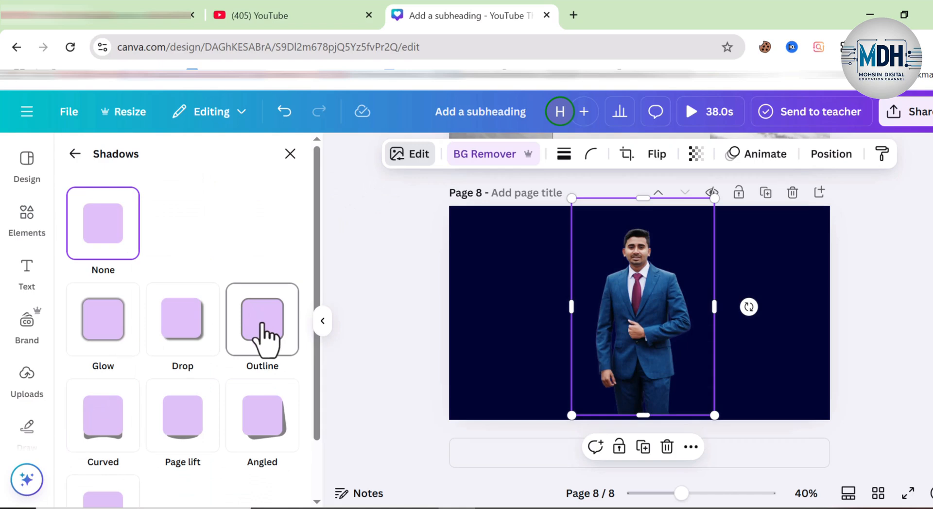
# Step: Try a white #FFFFFF Outline shadow with size 0 on the cut-out man, followed by a Drop shadow
pyautogui.click(267, 337)
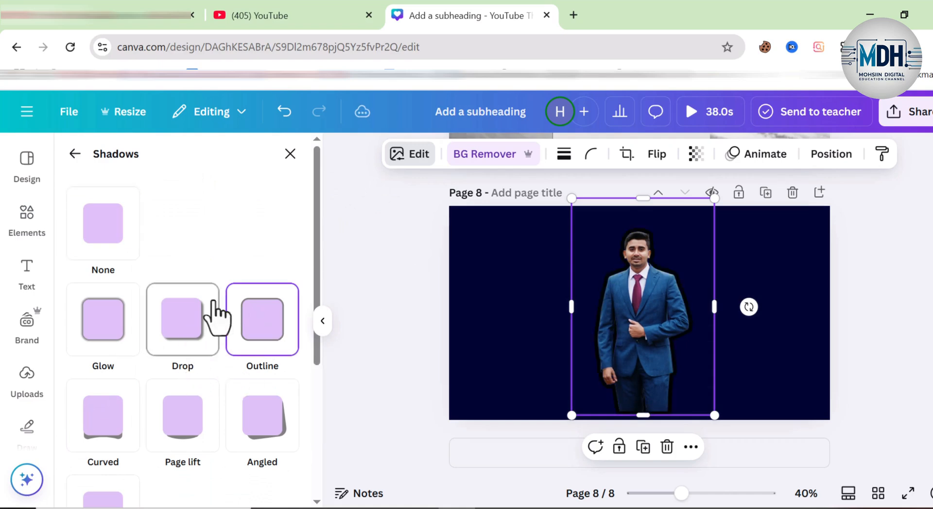
pyautogui.moveTo(318, 228); pyautogui.dragTo(319, 395)
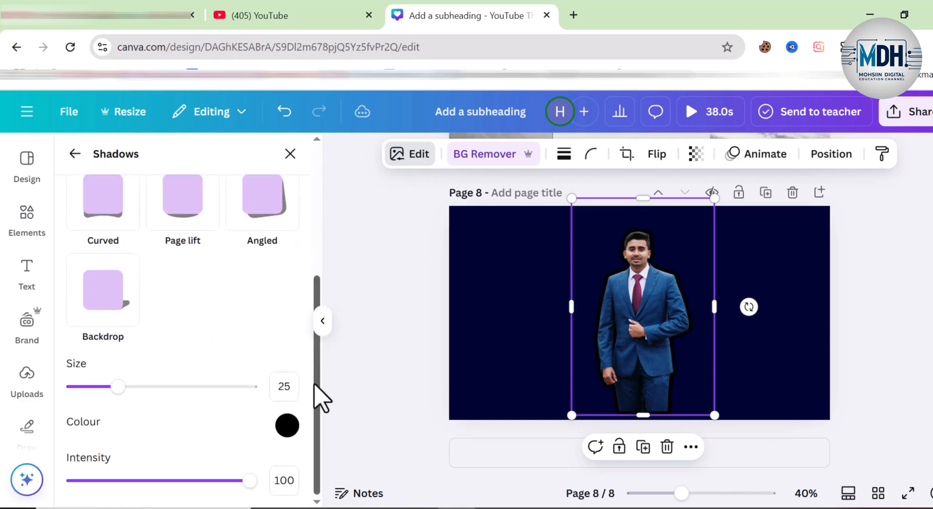
pyautogui.click(290, 428)
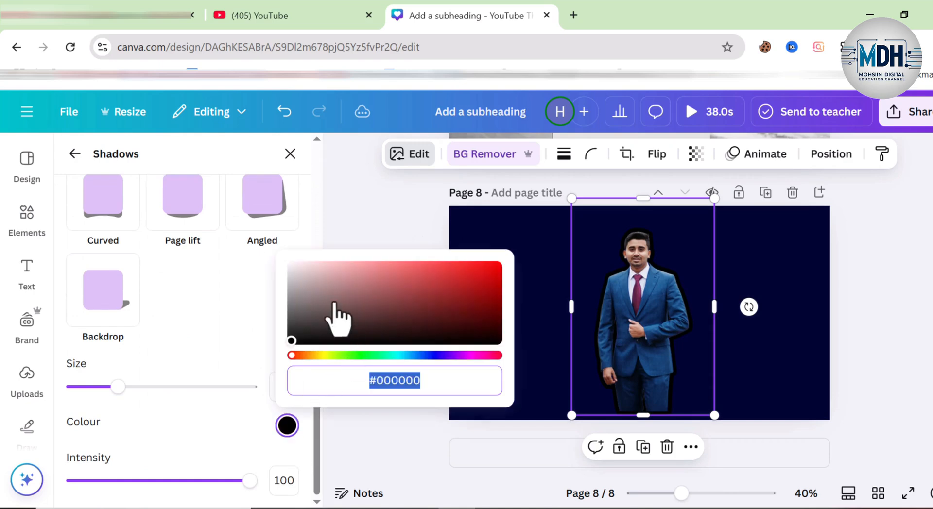
pyautogui.moveTo(335, 318); pyautogui.dragTo(285, 272)
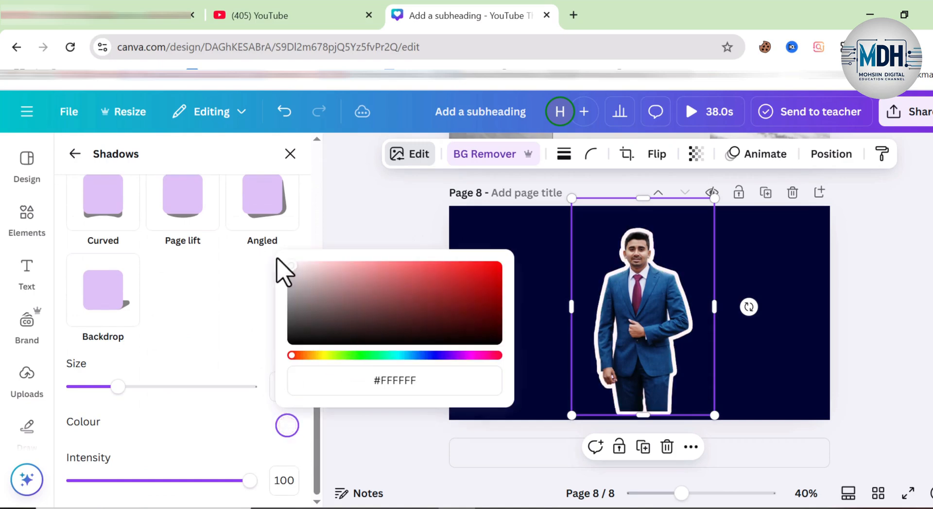
pyautogui.click(119, 388)
pyautogui.moveTo(109, 389); pyautogui.dragTo(27, 389)
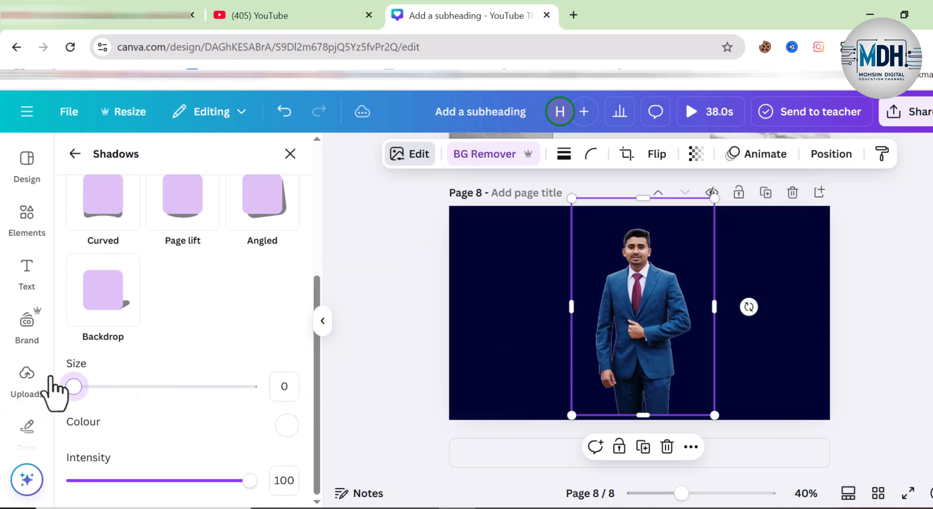
pyautogui.scroll(5, 156, 321)
pyautogui.click(177, 320)
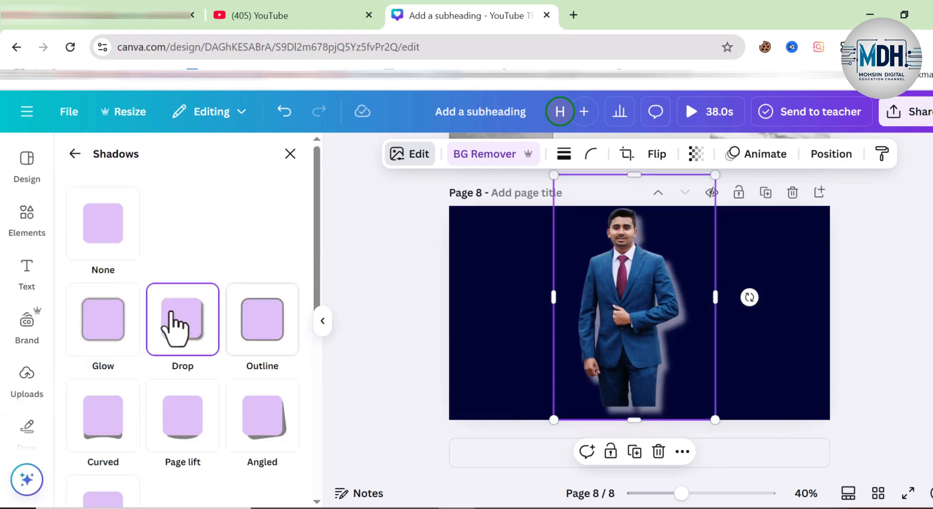
# Step: Apply the Glow shadow to the cut-out man on page 8 and colour it yellow, #E8FC00
pyautogui.click(128, 320)
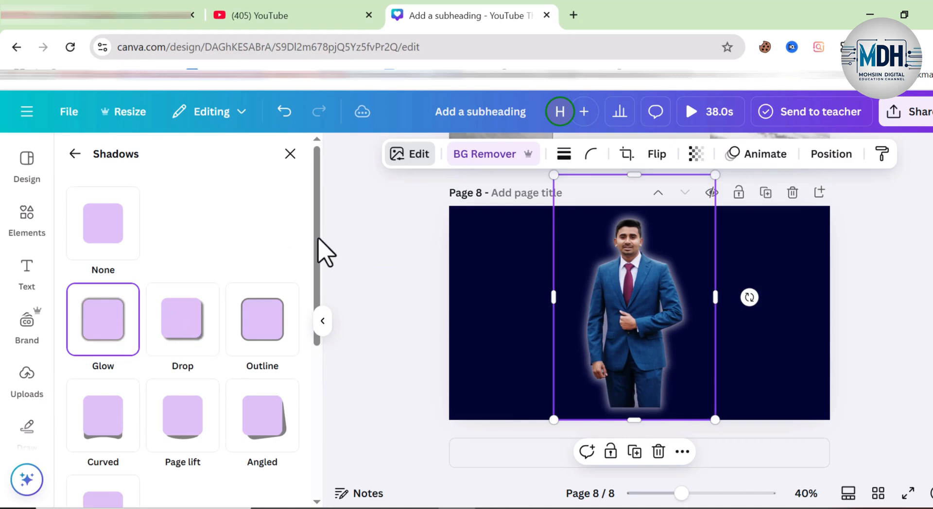
pyautogui.scroll(-5, 313, 379)
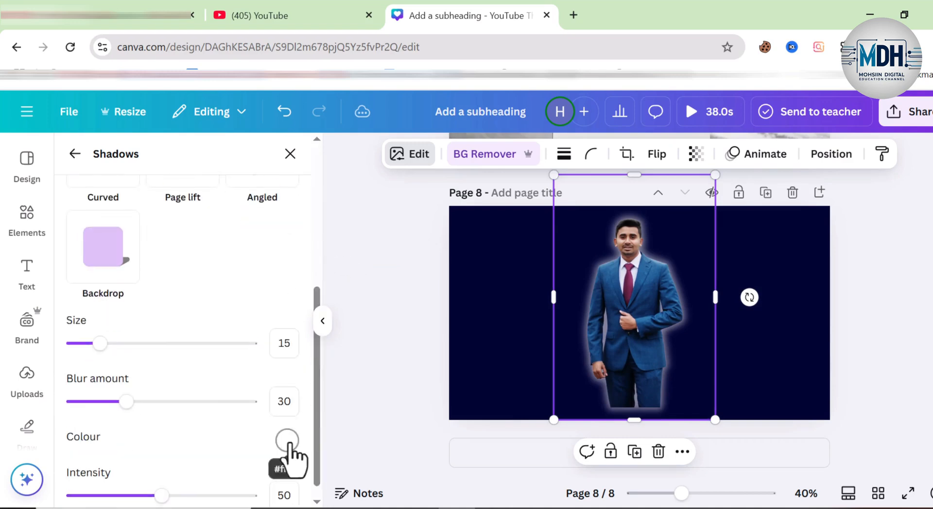
pyautogui.click(288, 440)
pyautogui.moveTo(319, 371); pyautogui.dragTo(329, 371)
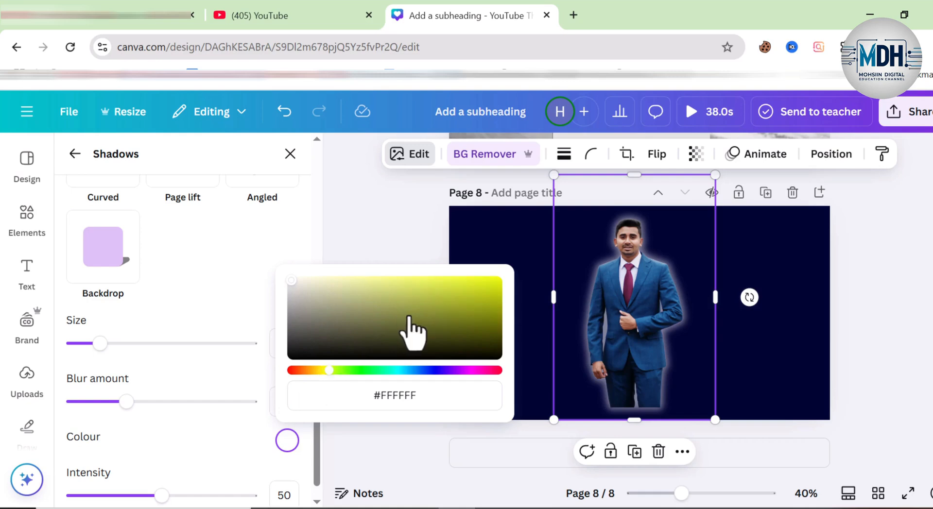
pyautogui.click(449, 302)
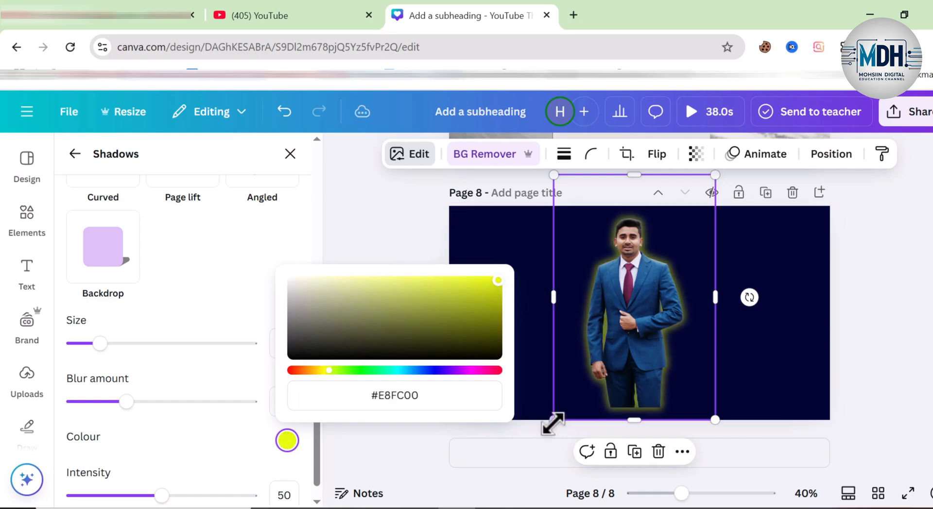
# Step: Enlarge the cut-out man beyond page 8's lower edge and centre him horizontally on the page
pyautogui.moveTo(553, 424); pyautogui.dragTo(395, 496)
pyautogui.moveTo(639, 344); pyautogui.dragTo(677, 315)
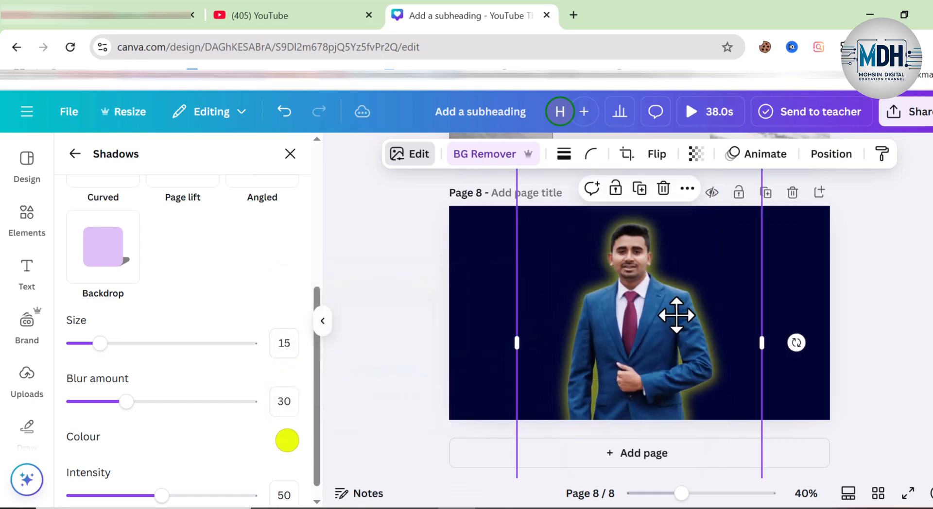
# Step: Set the size of the man's yellow glow to 8 and its blur amount to 0
pyautogui.moveTo(101, 343); pyautogui.dragTo(72, 345)
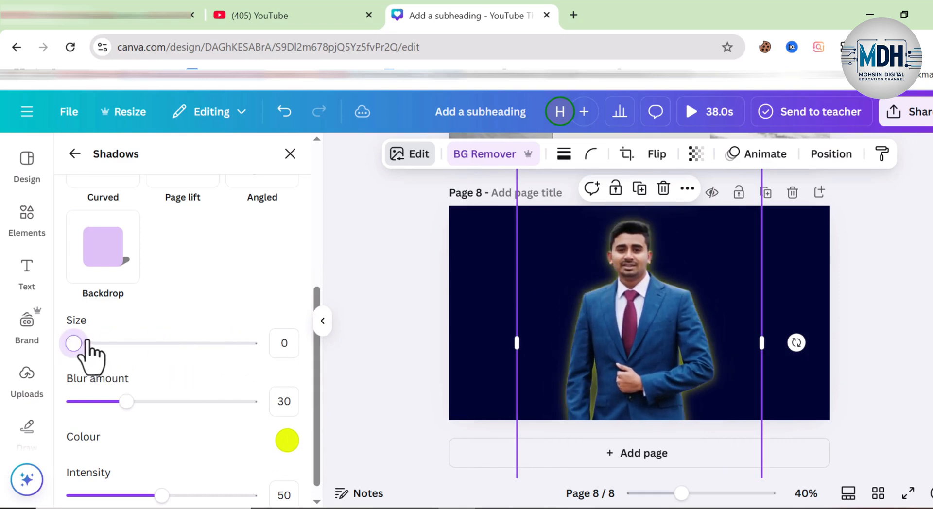
pyautogui.click(87, 343)
pyautogui.moveTo(124, 406)
pyautogui.mouseDown()
pyautogui.moveTo(209, 416)
pyautogui.moveTo(138, 408)
pyautogui.mouseUp()
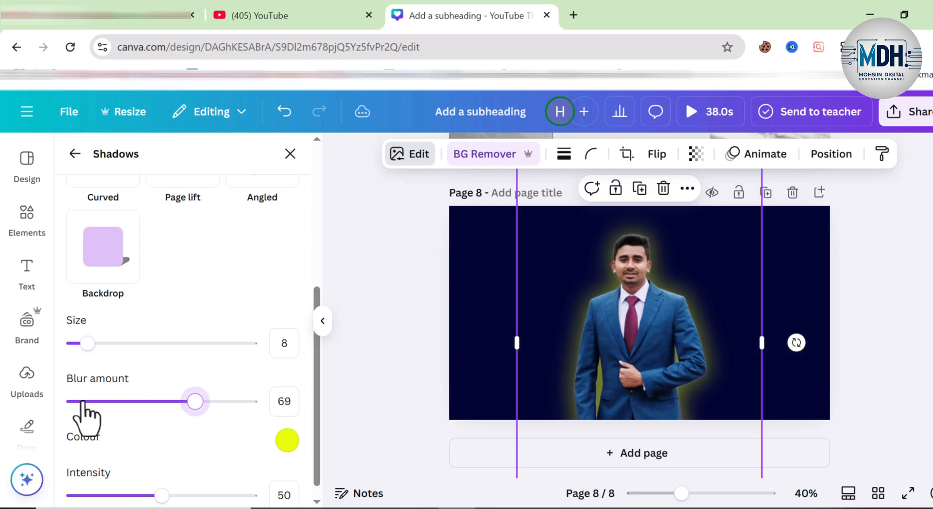
pyautogui.moveTo(52, 401); pyautogui.dragTo(53, 401)
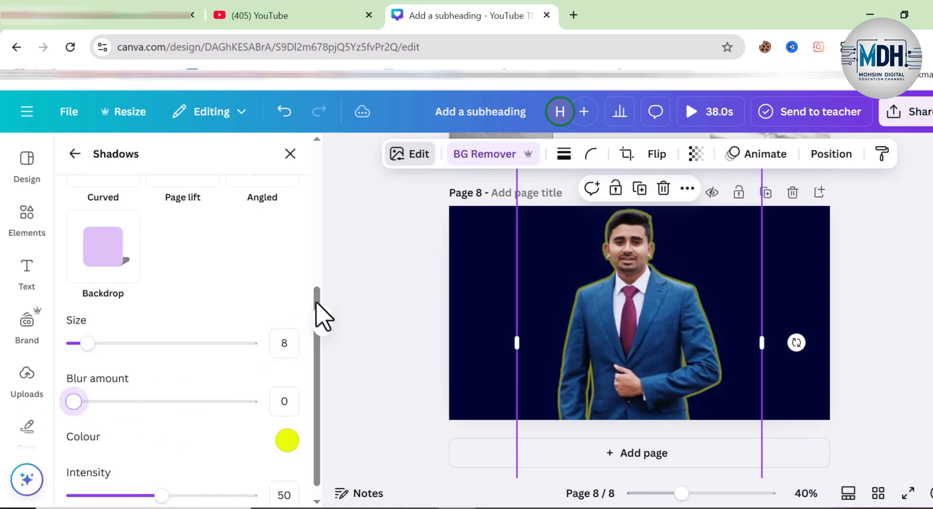